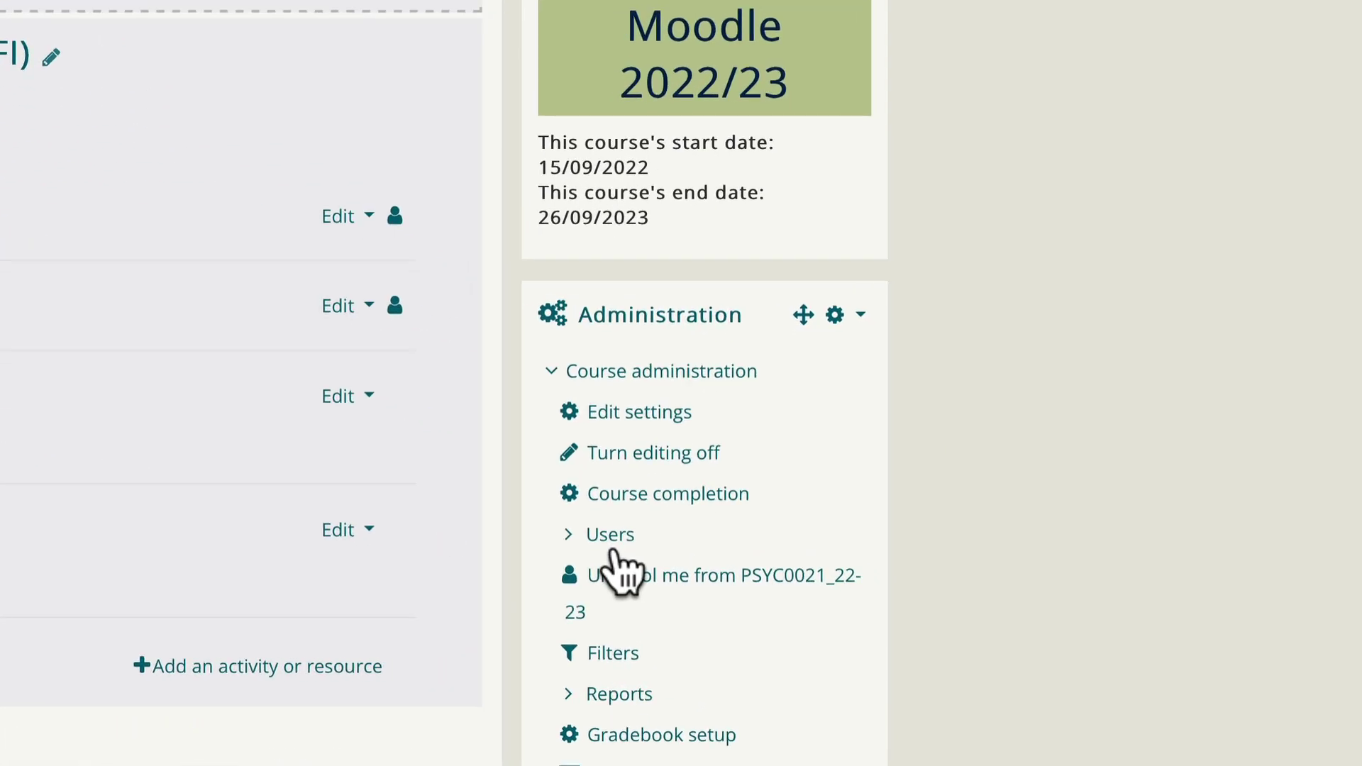
# Open the Groups page for PSYC0021_22-23 via Course administration > Users
pyautogui.click(615, 546)
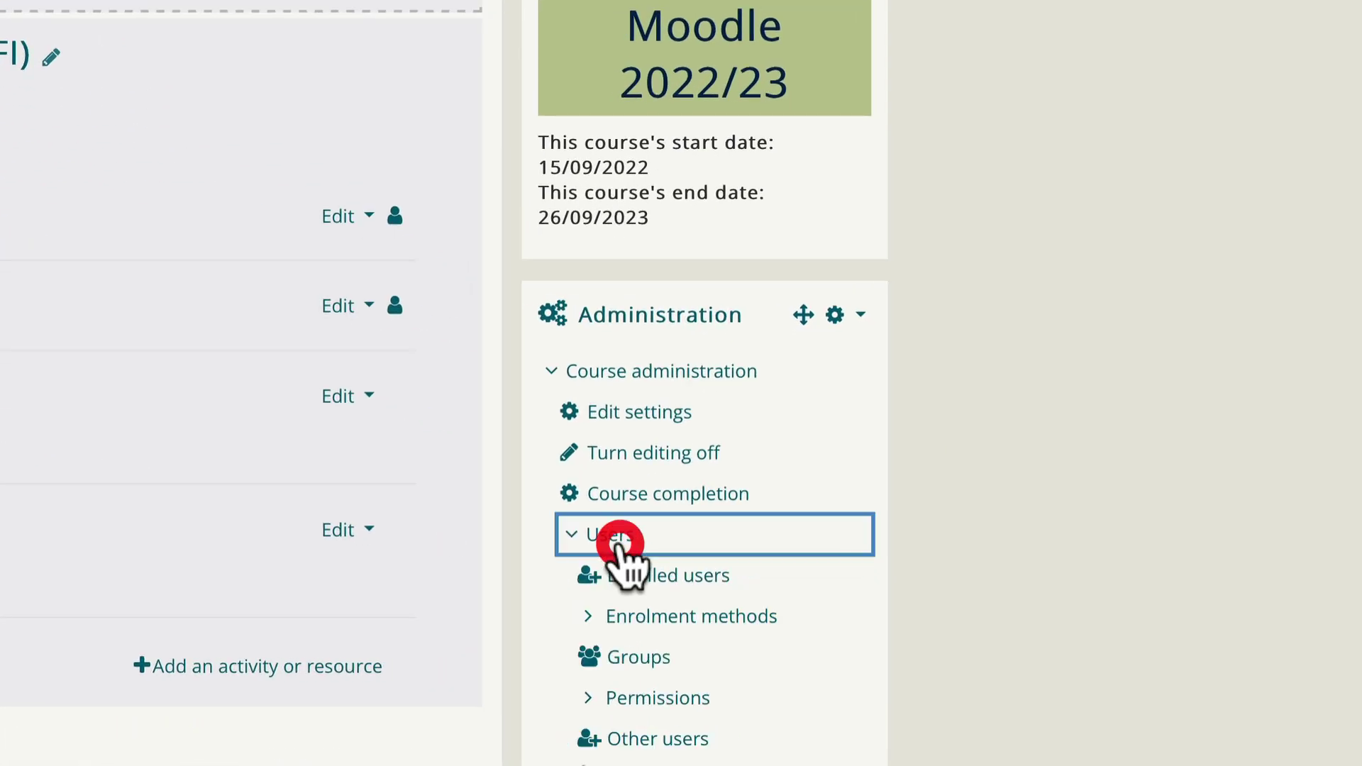
pyautogui.scroll(-3, 626, 557)
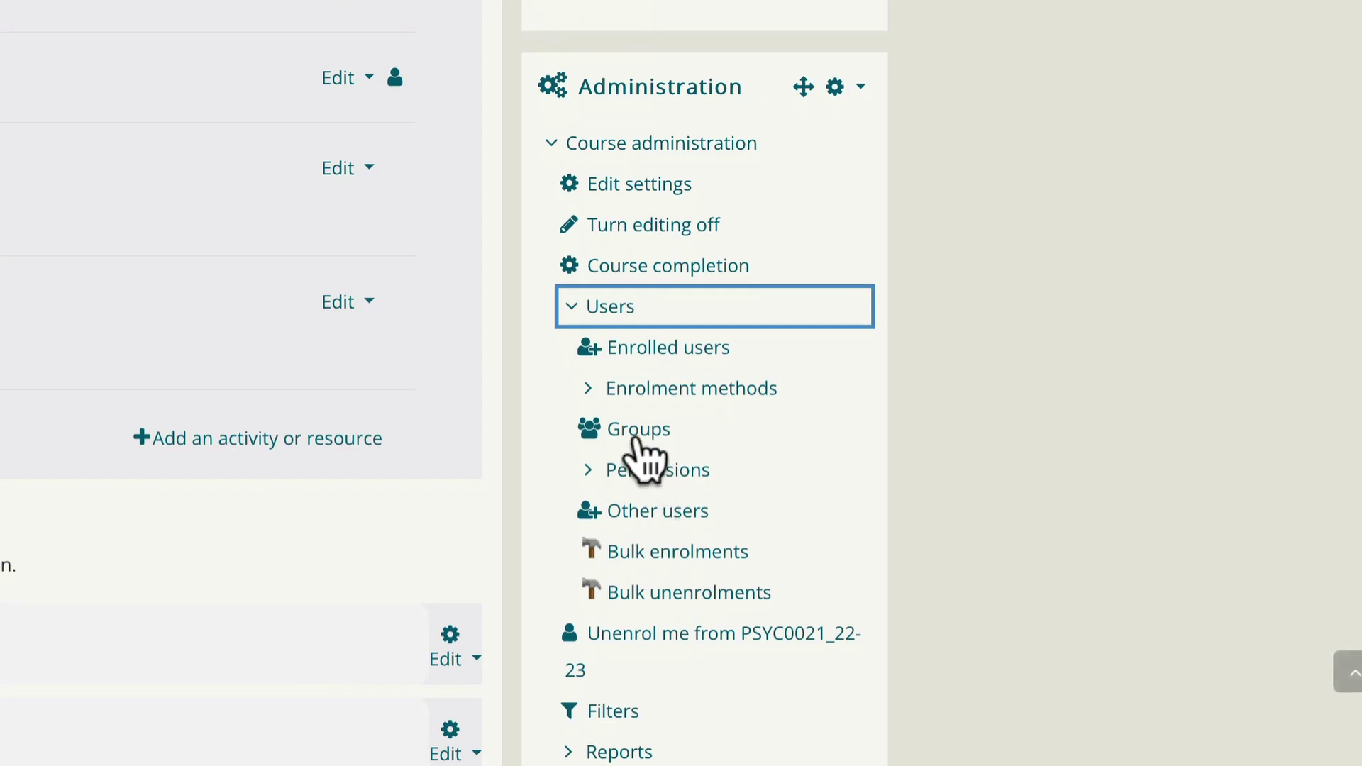
pyautogui.click(637, 434)
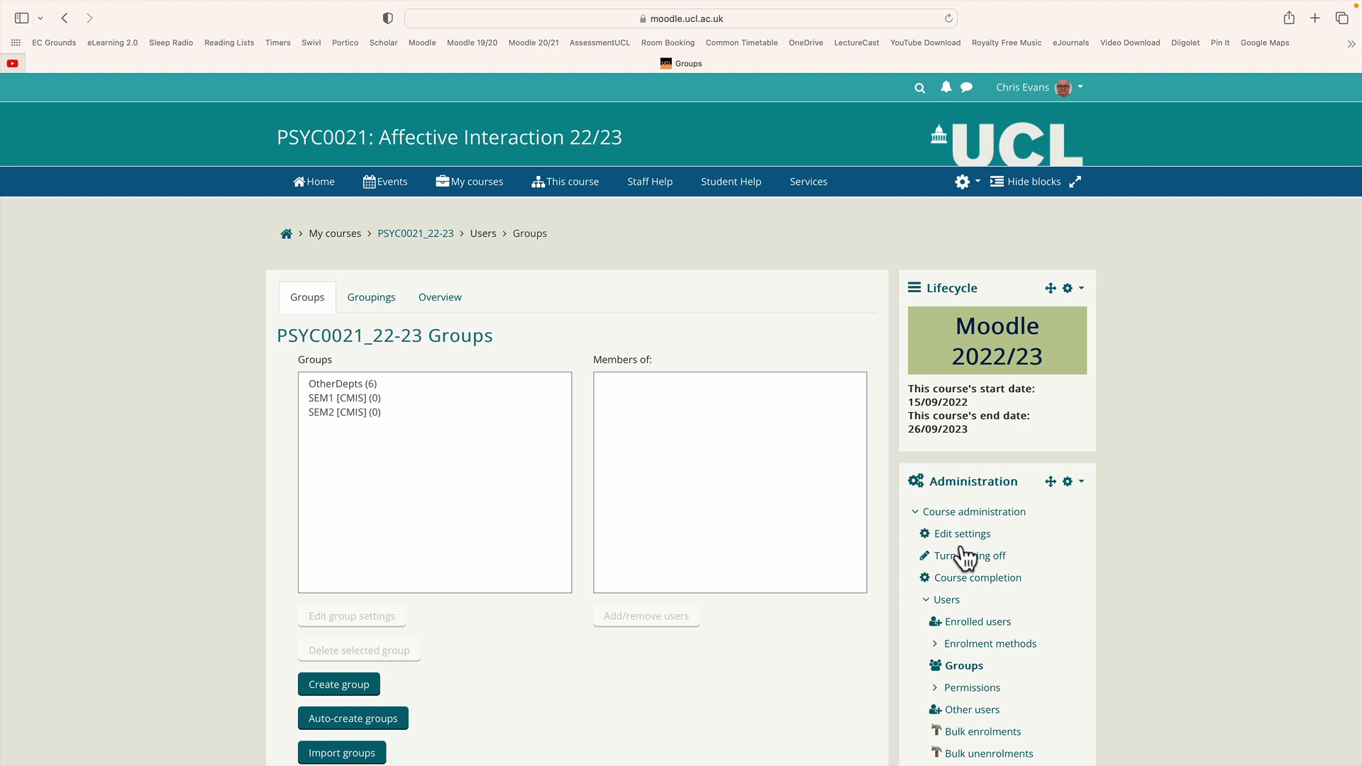
# Scroll down the Groups page to reach the Auto-create groups button
pyautogui.scroll(-3, 551, 704)
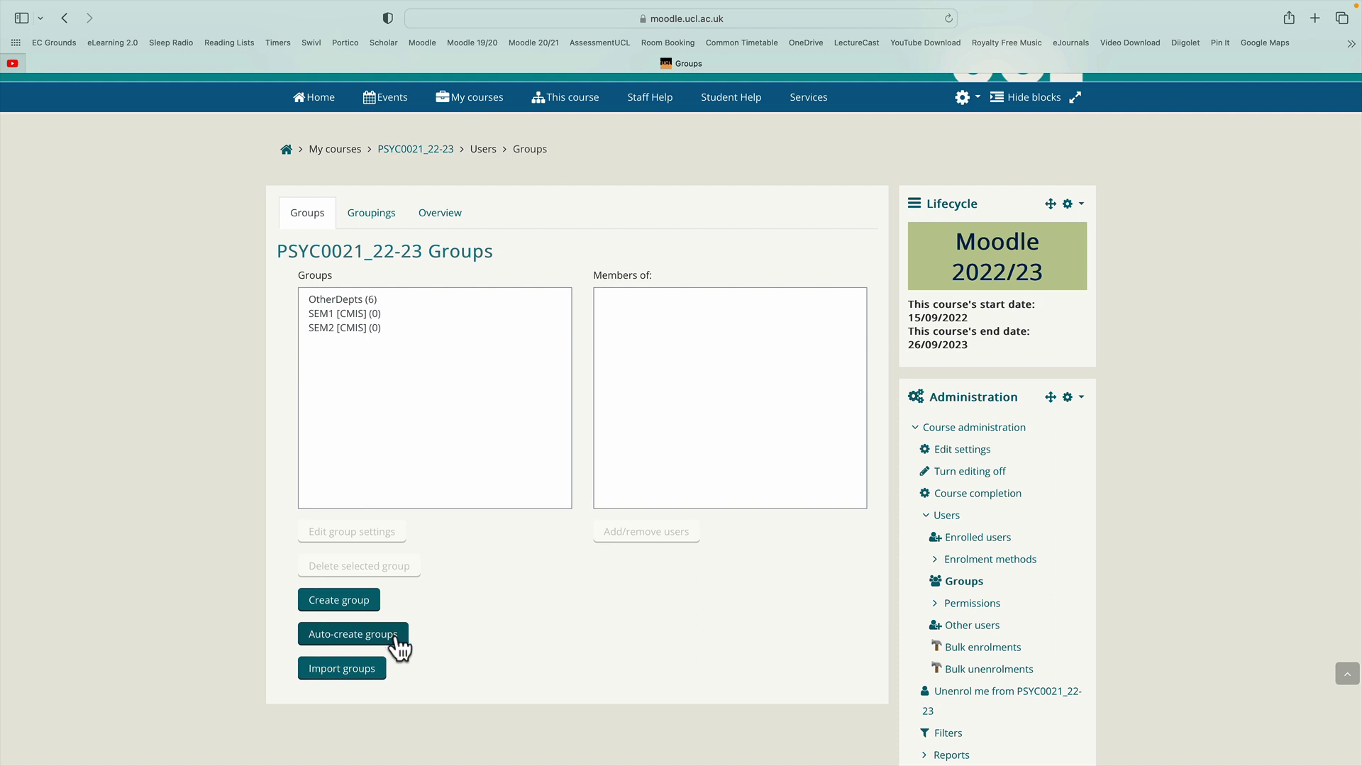
# Auto-create groups named 'Group #', based on members per group with a count of 7
pyautogui.click(396, 638)
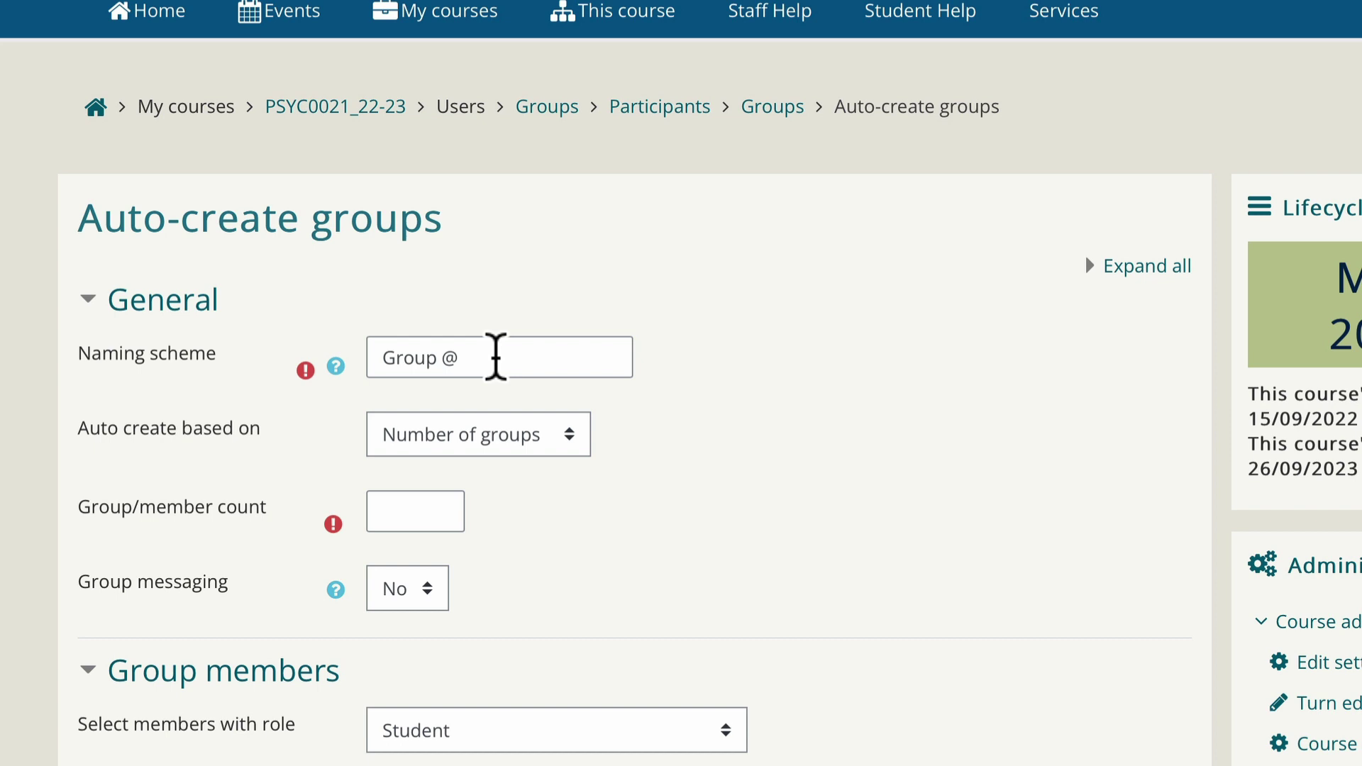
pyautogui.moveTo(444, 359); pyautogui.dragTo(466, 357)
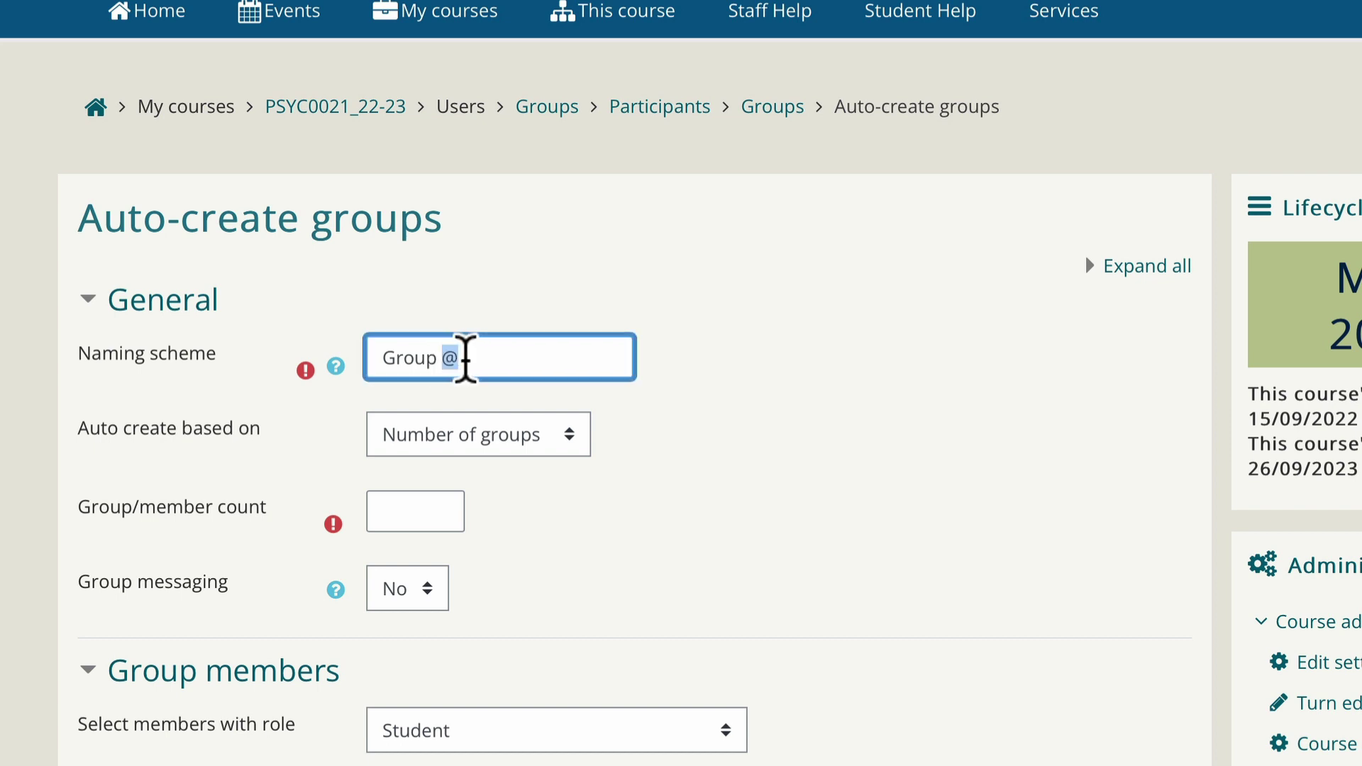
pyautogui.write('#')
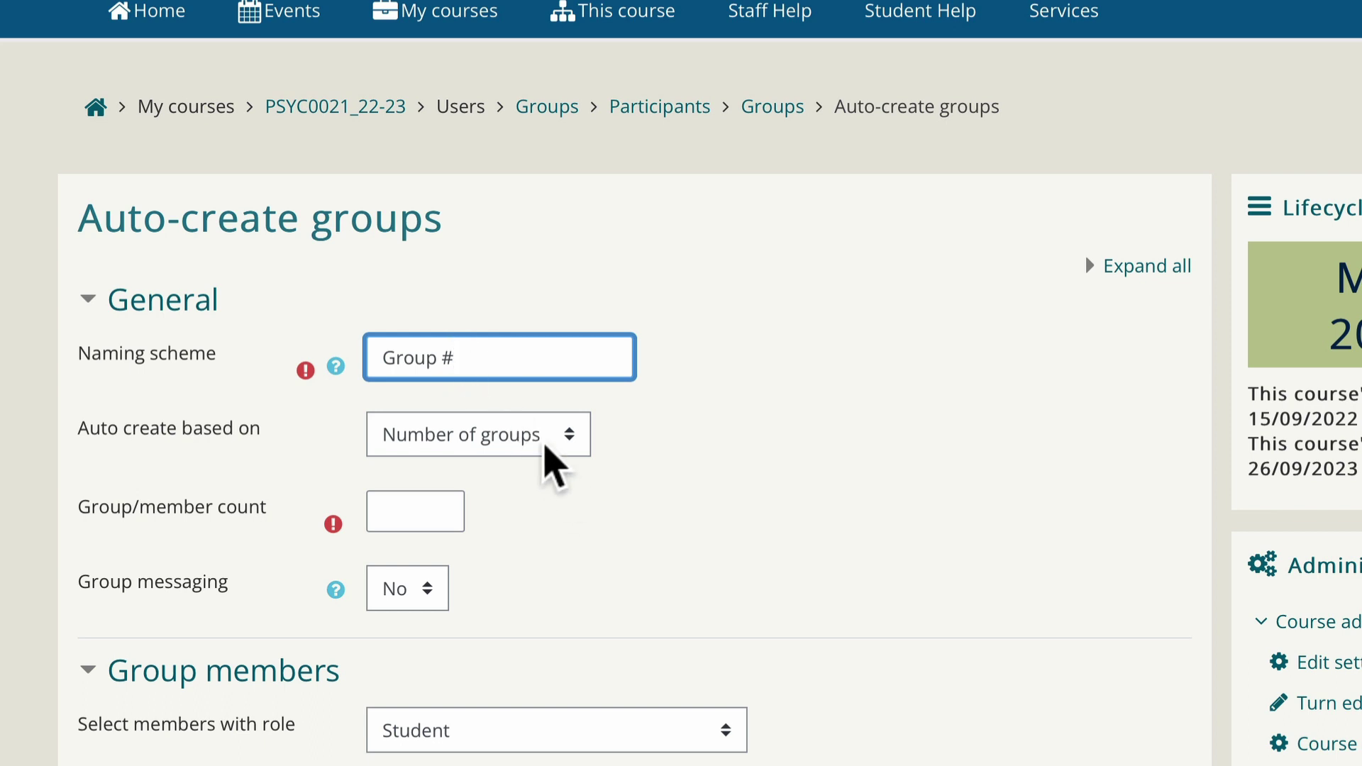
pyautogui.click(545, 445)
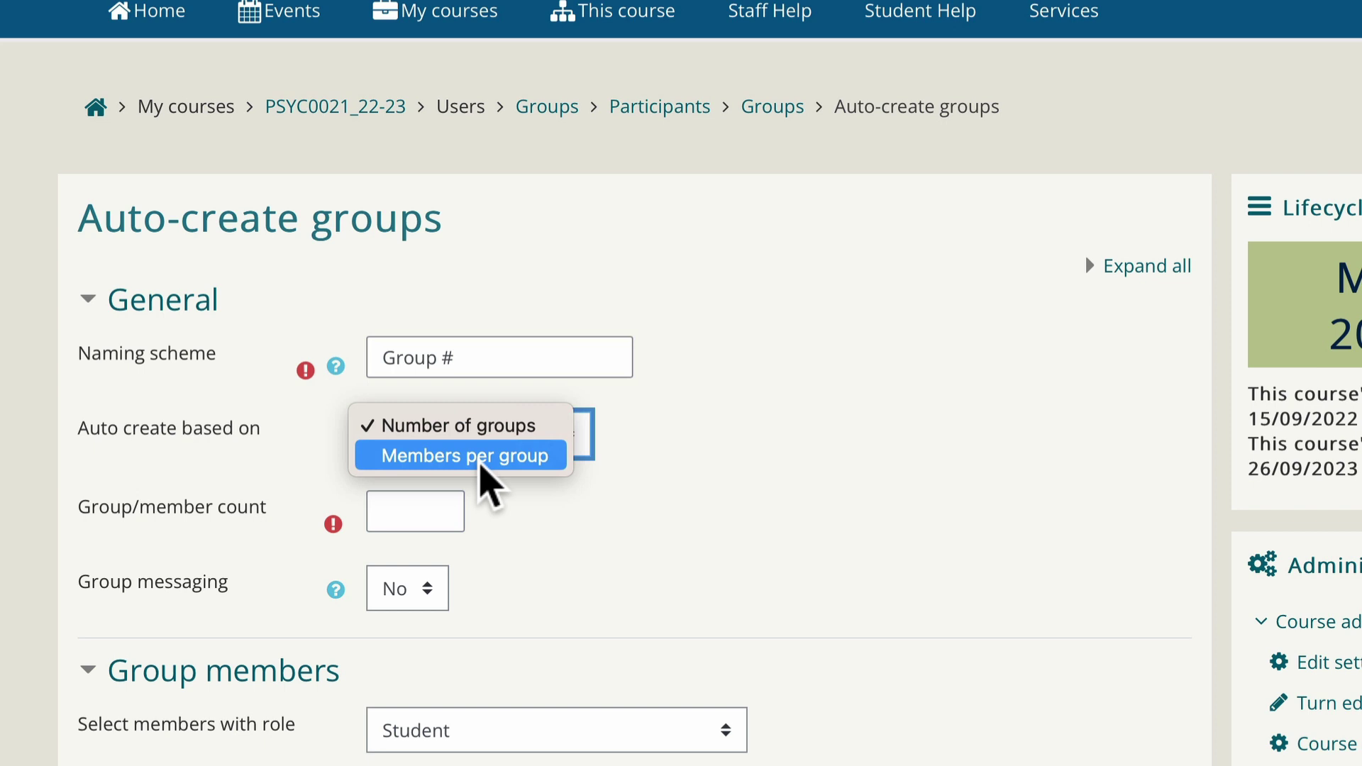
pyautogui.click(484, 464)
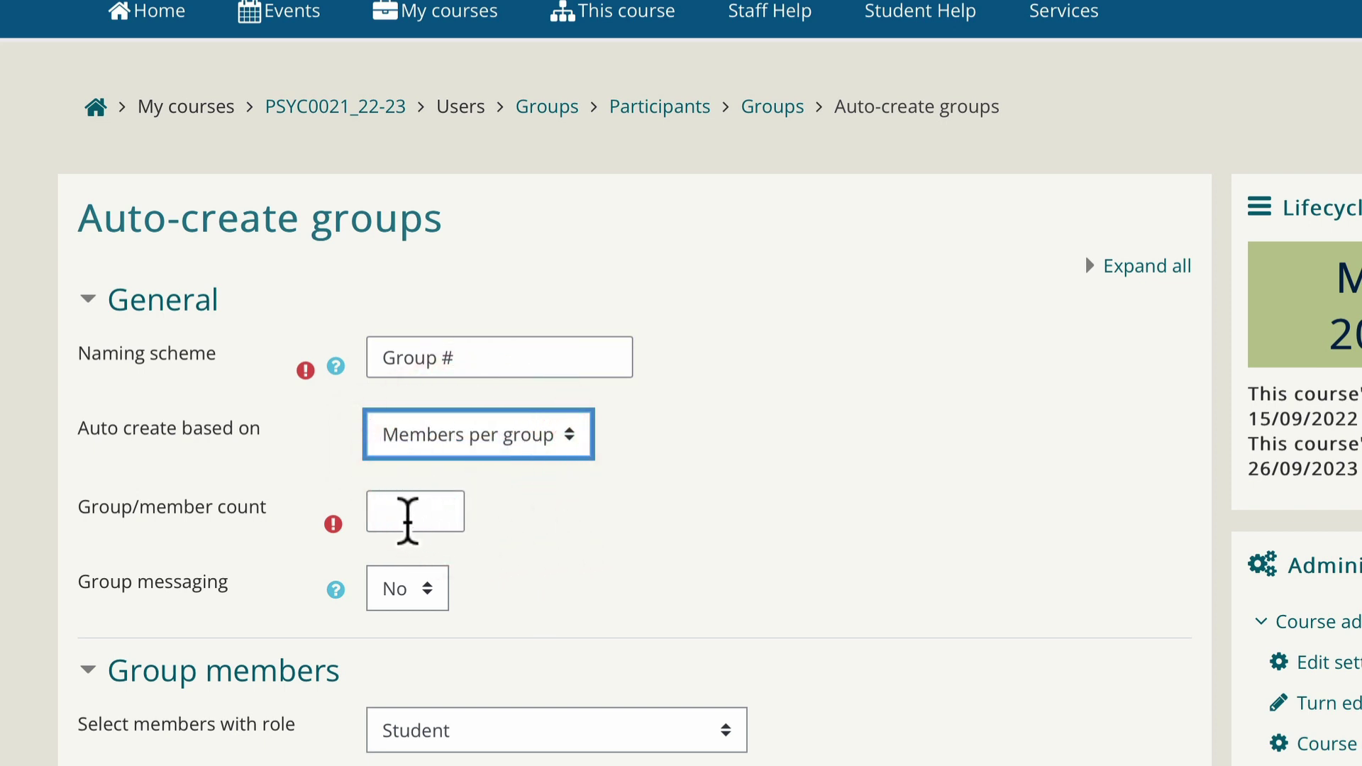
pyautogui.click(408, 514)
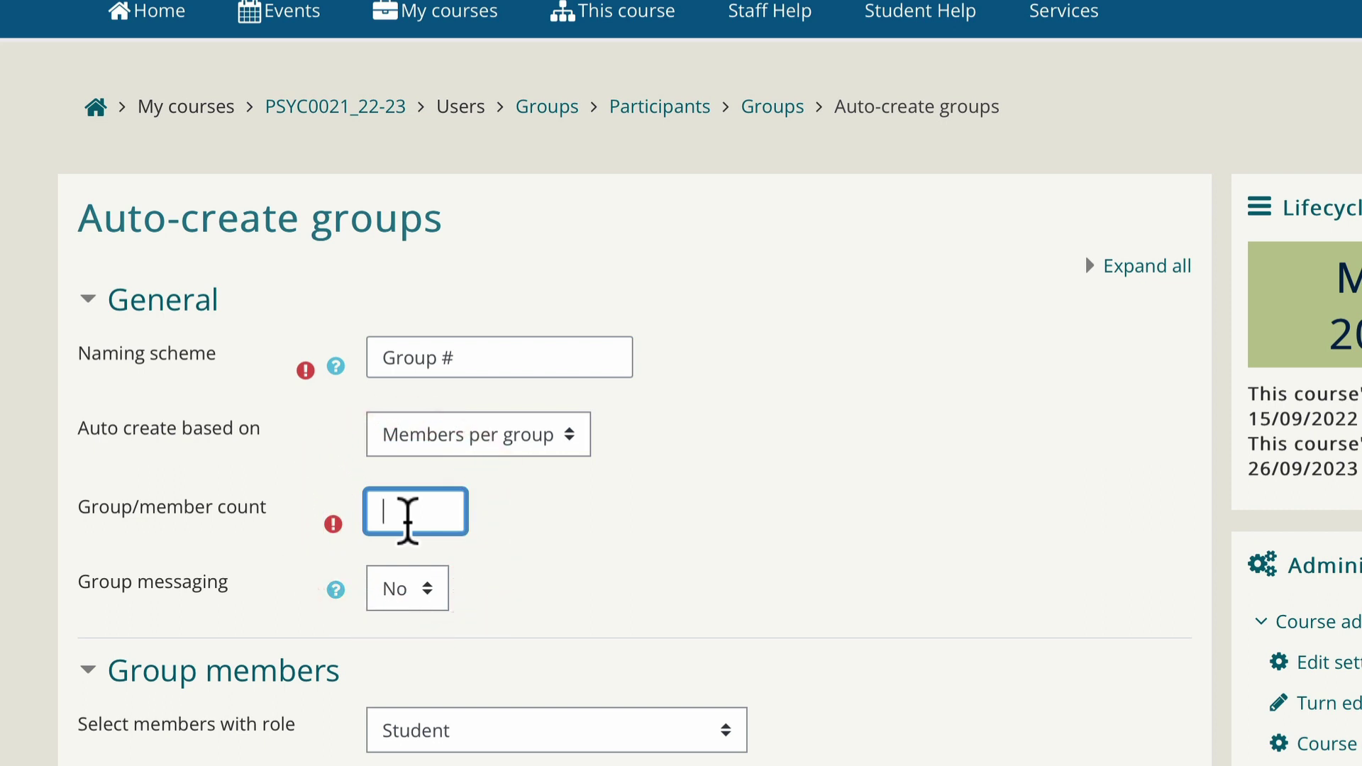
pyautogui.write('7')
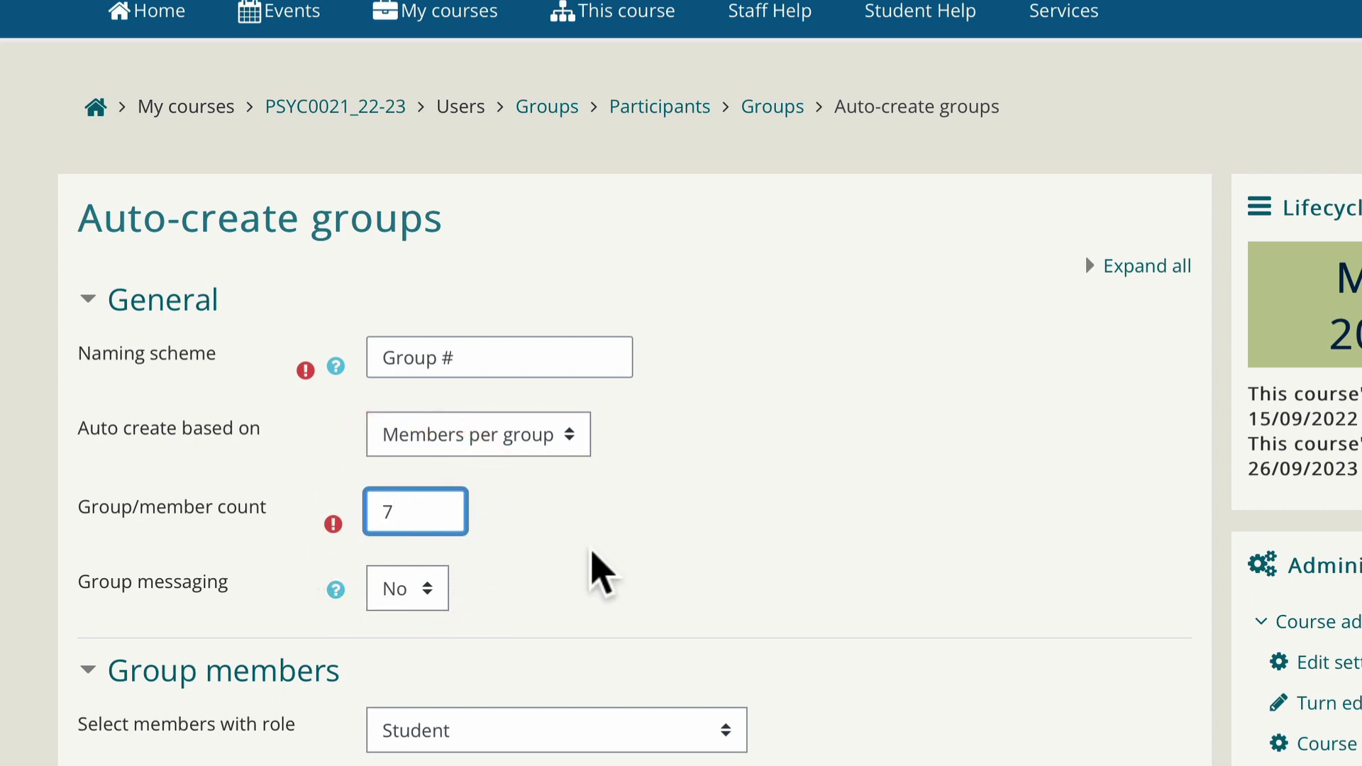
# Set member allocation to No allocation and tick Prevent last small group
pyautogui.scroll(-4, 602, 573)
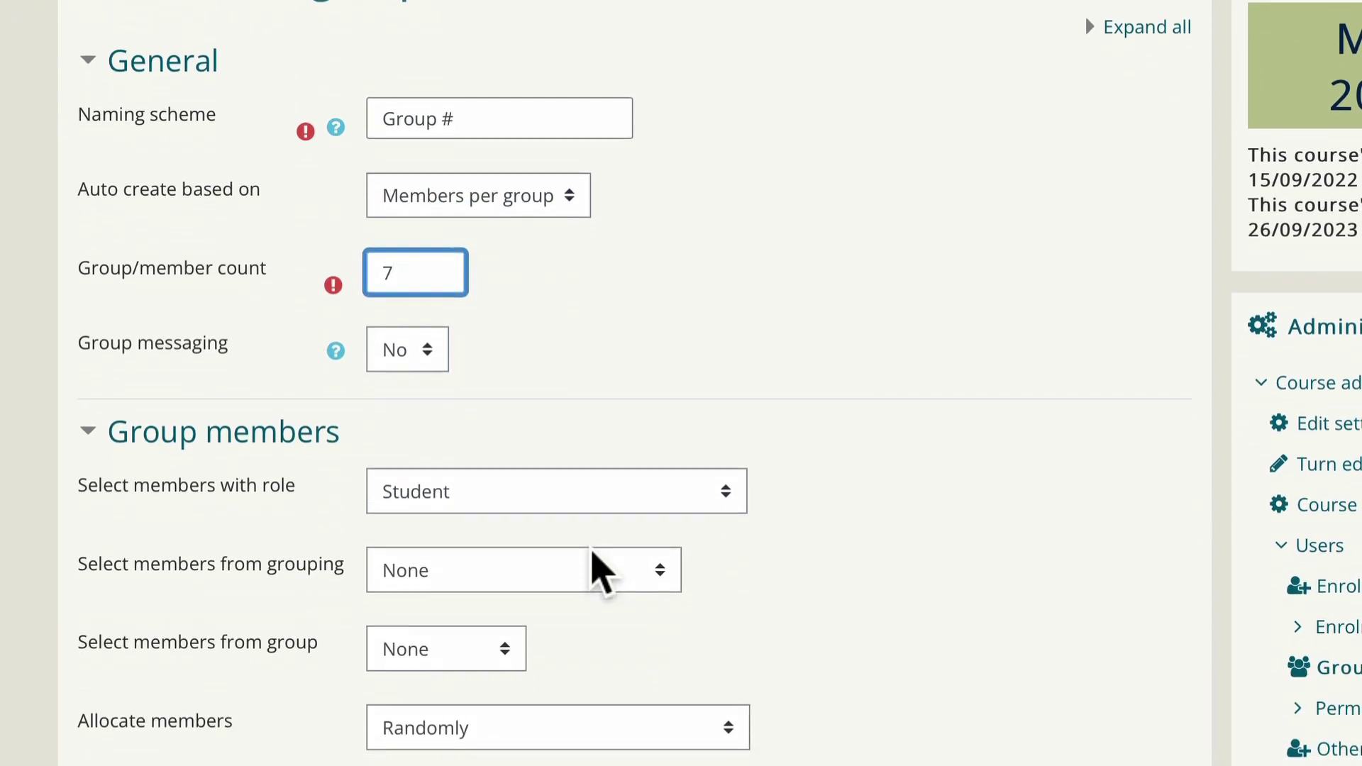
pyautogui.scroll(-1, 602, 573)
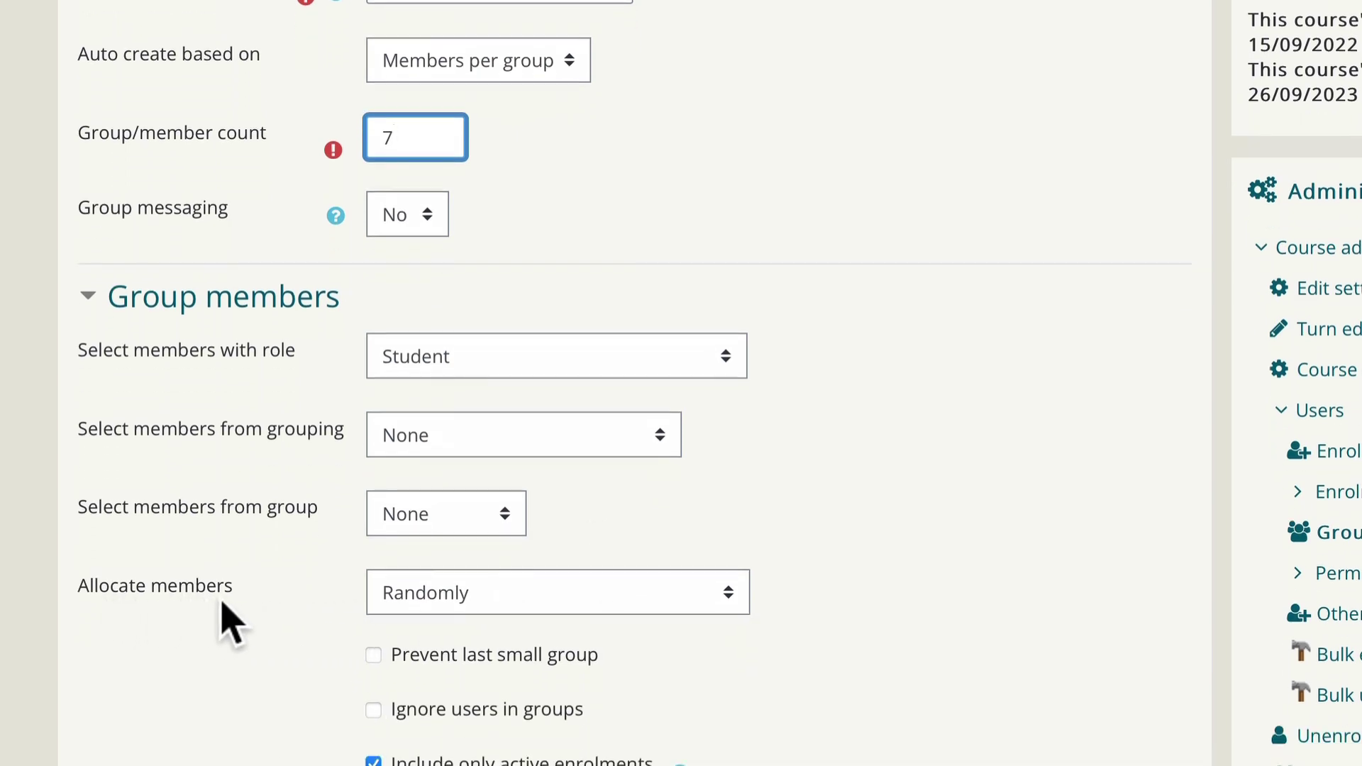
pyautogui.click(466, 604)
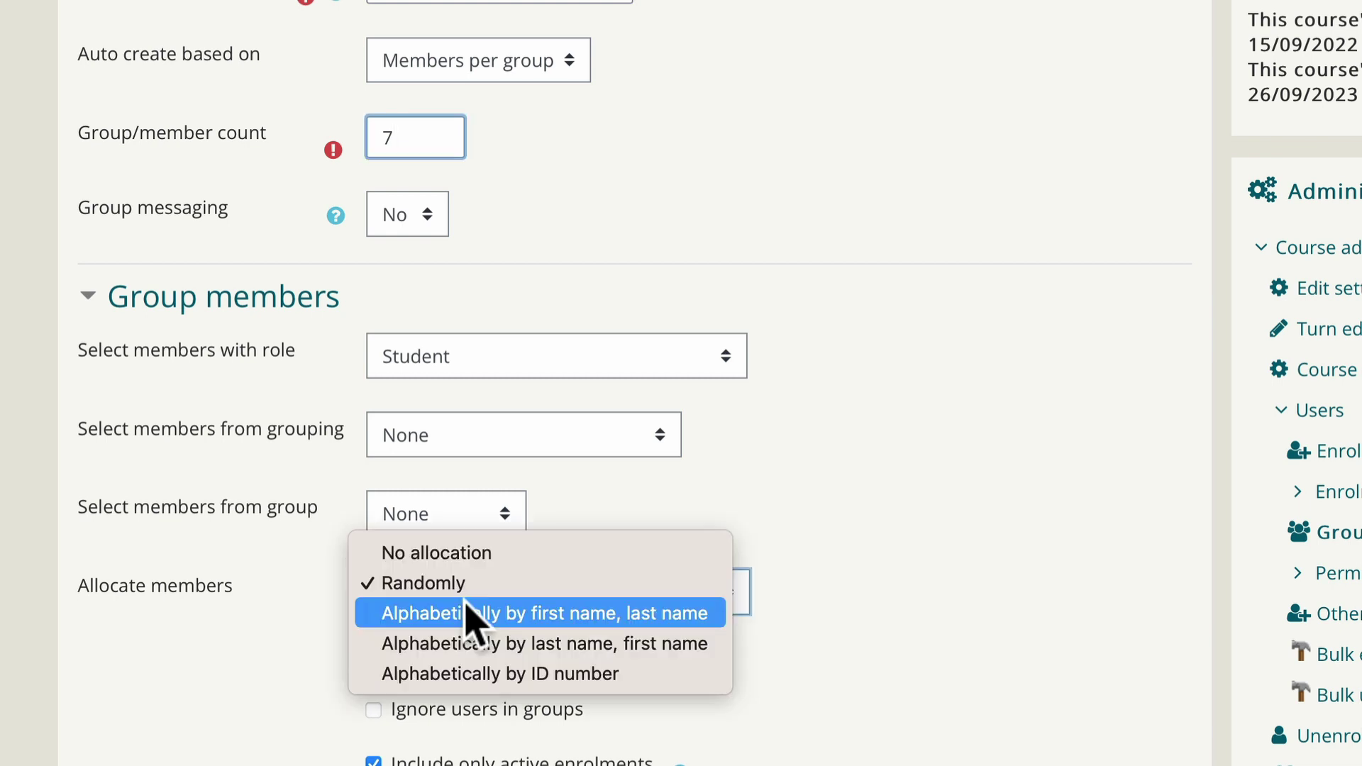
pyautogui.click(466, 556)
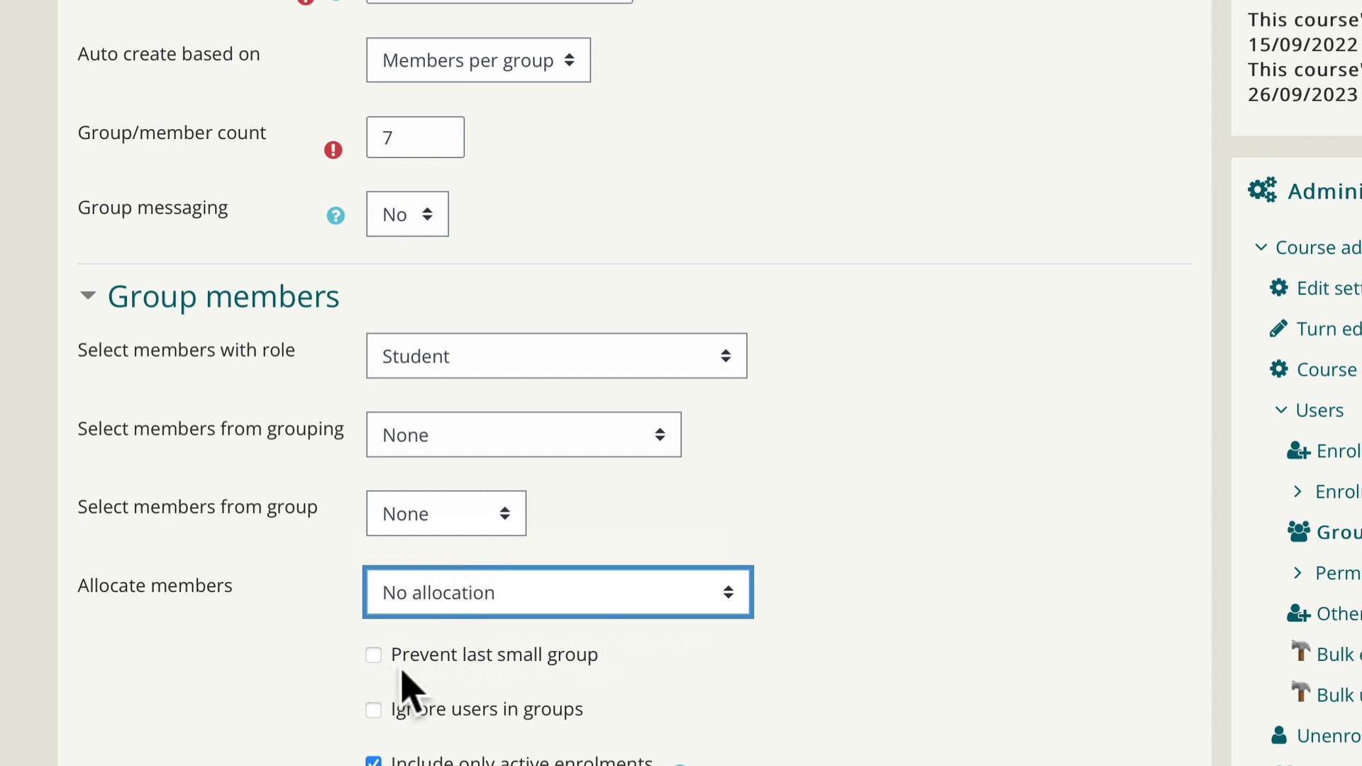
pyautogui.click(374, 656)
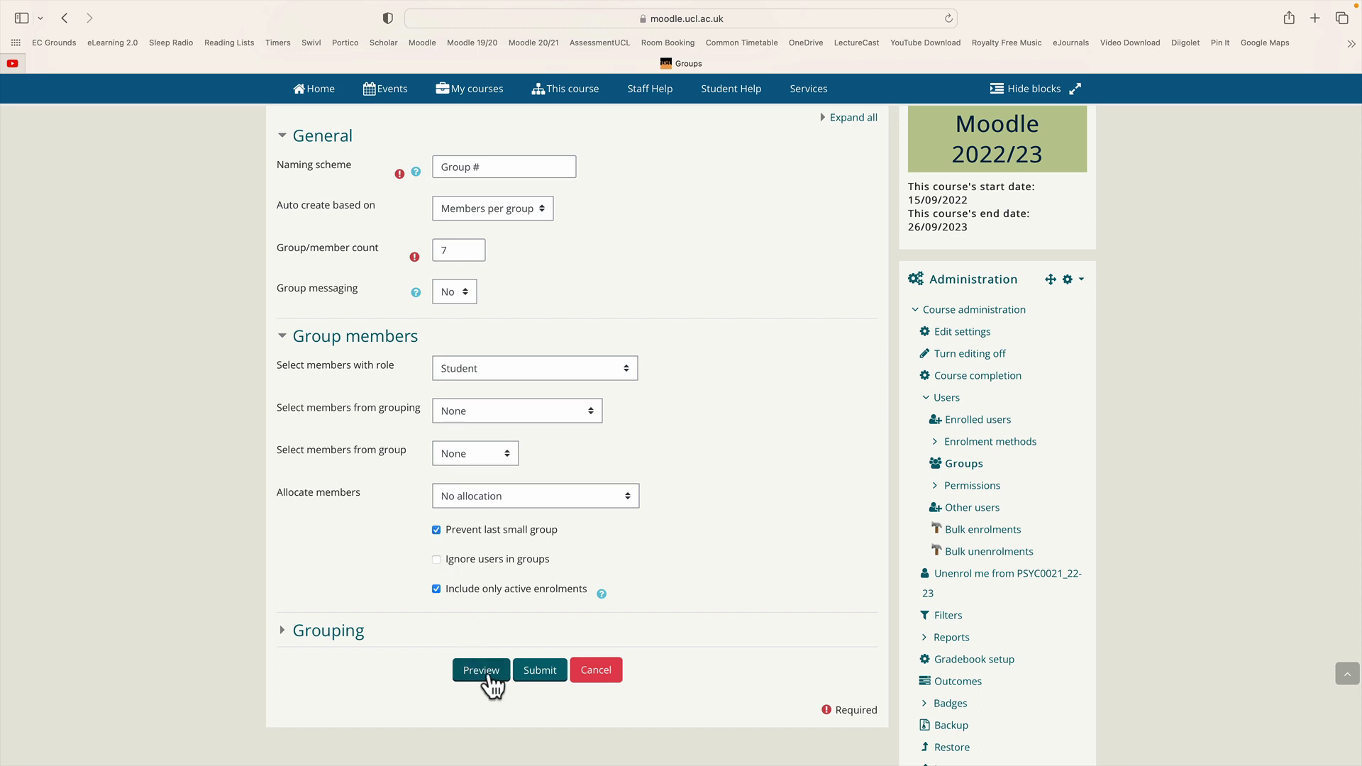
# Choose No grouping and create the empty groups Group 1 through Group 11
pyautogui.click(548, 683)
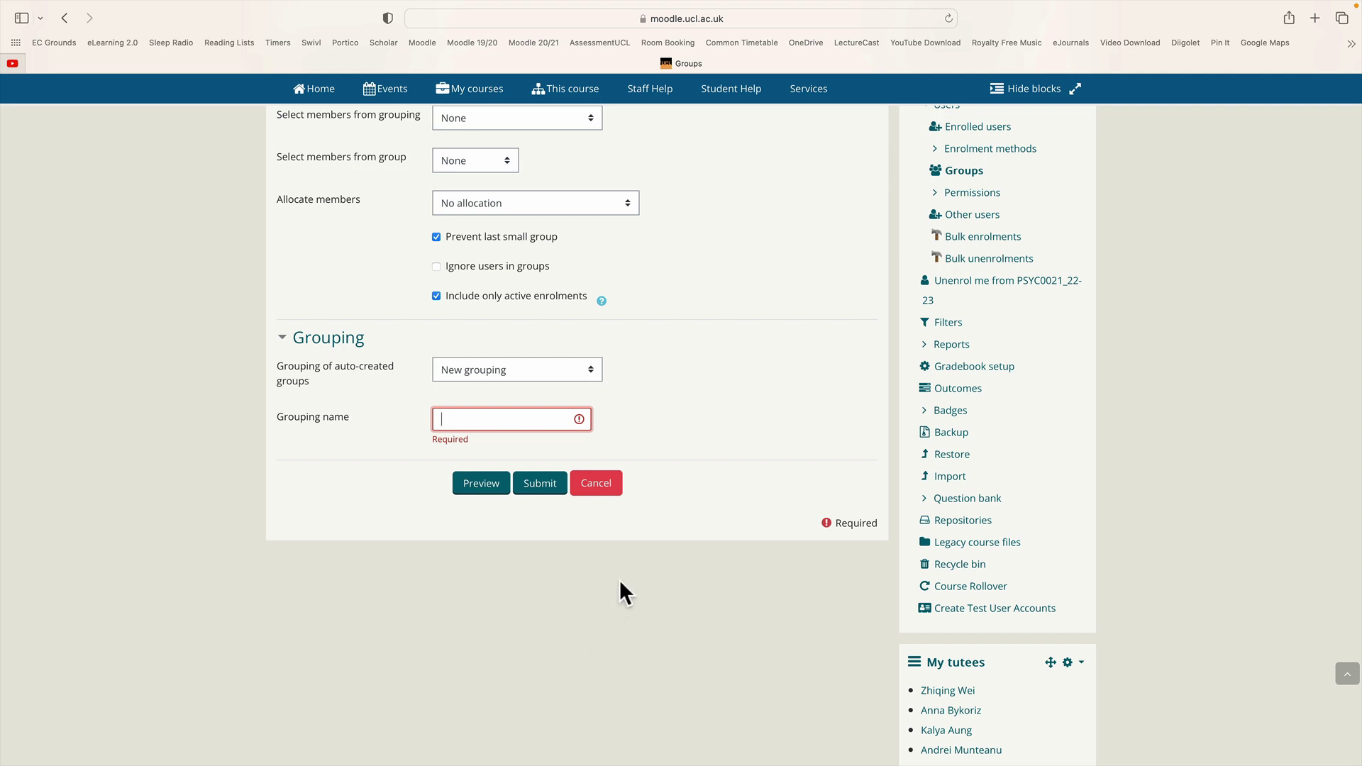
pyautogui.click(489, 374)
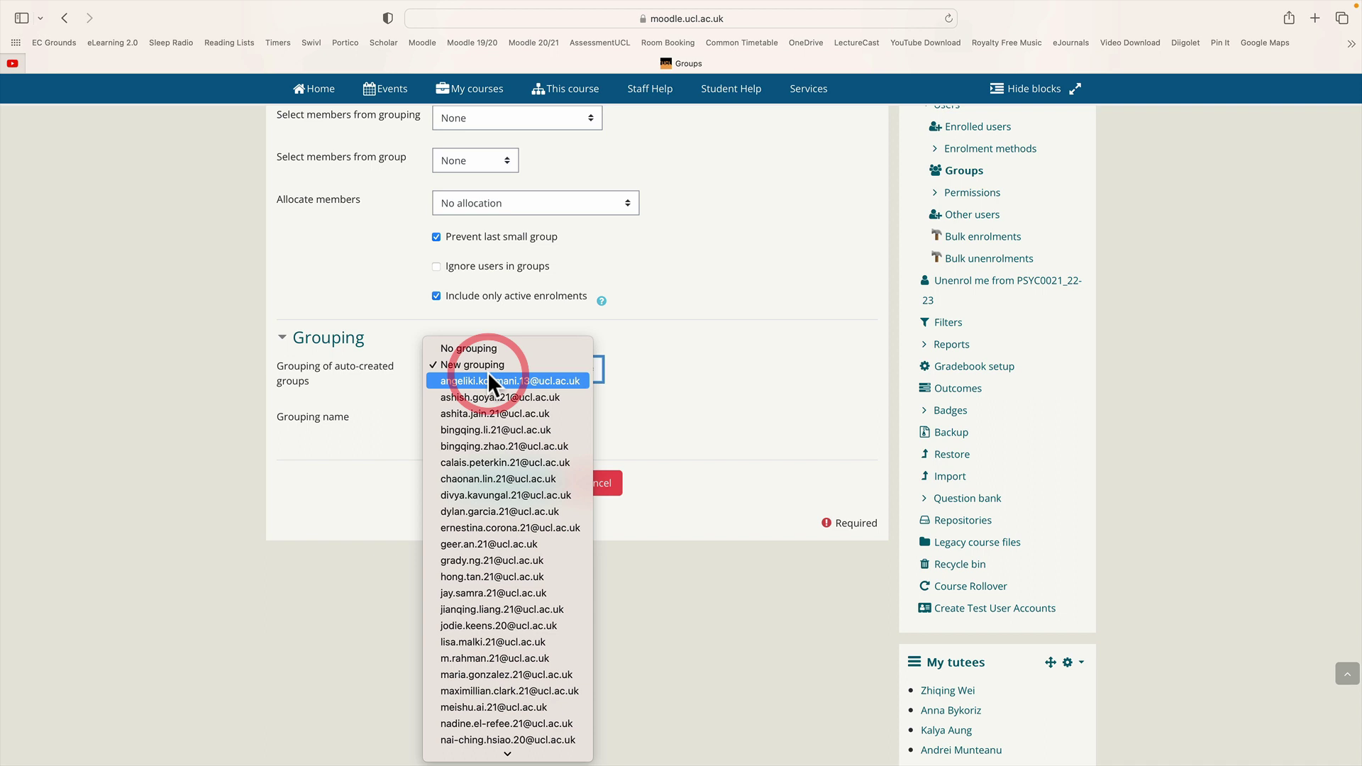
pyautogui.click(485, 347)
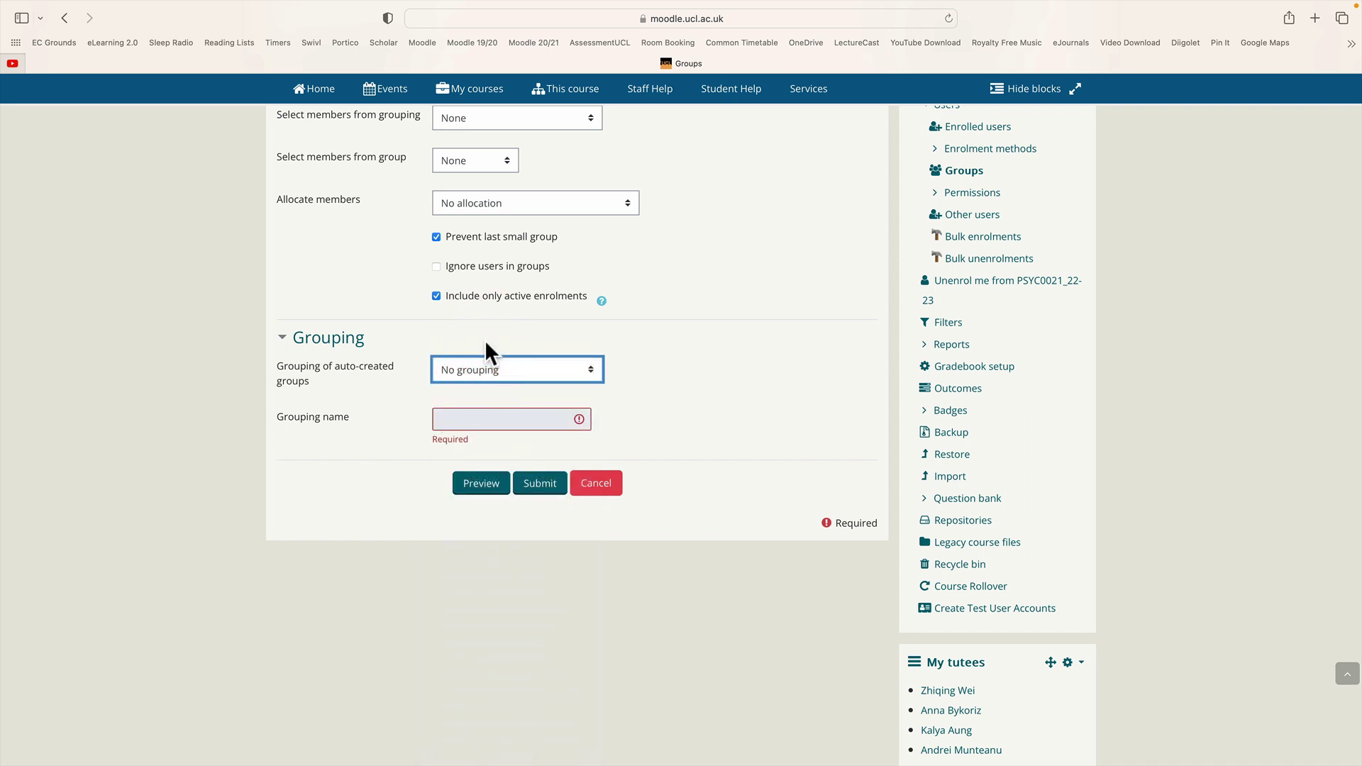
pyautogui.click(552, 489)
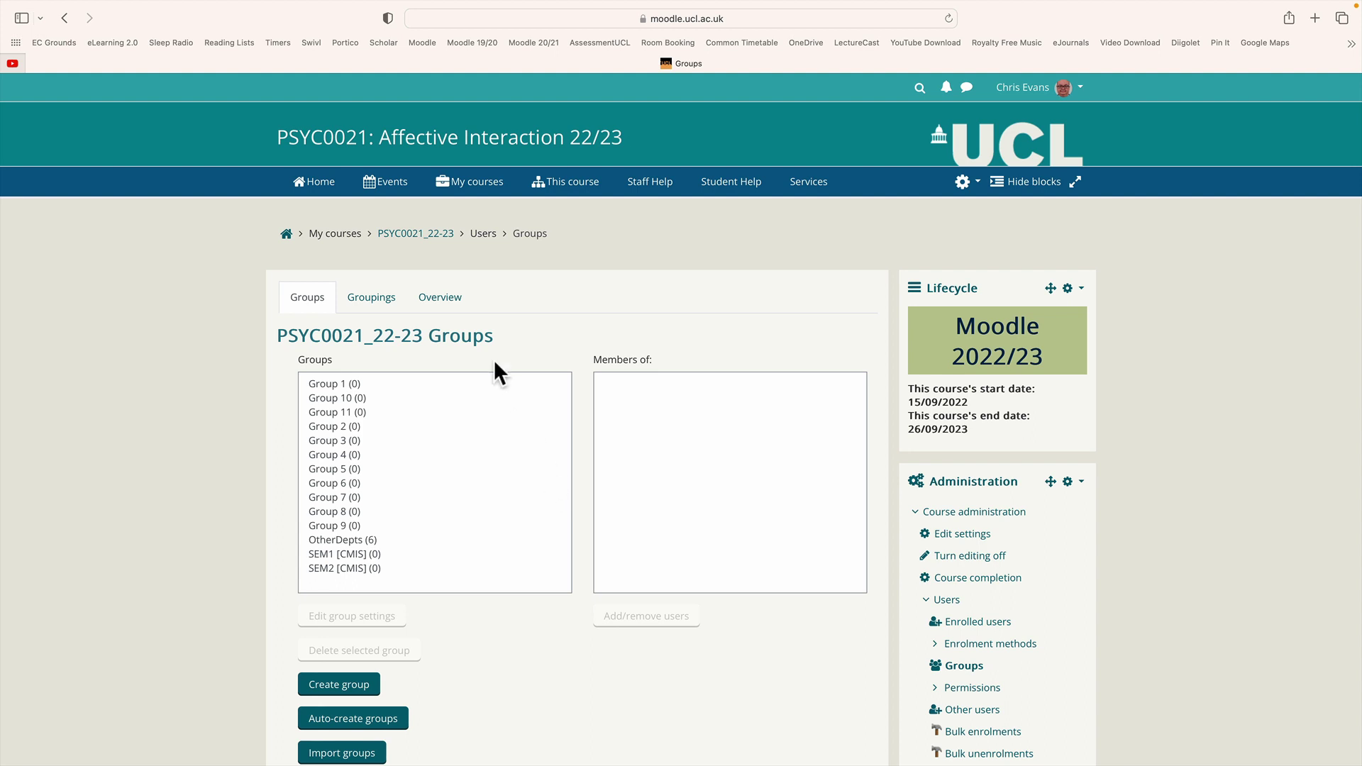
# Return to the course page and collapse all sections
pyautogui.click(416, 241)
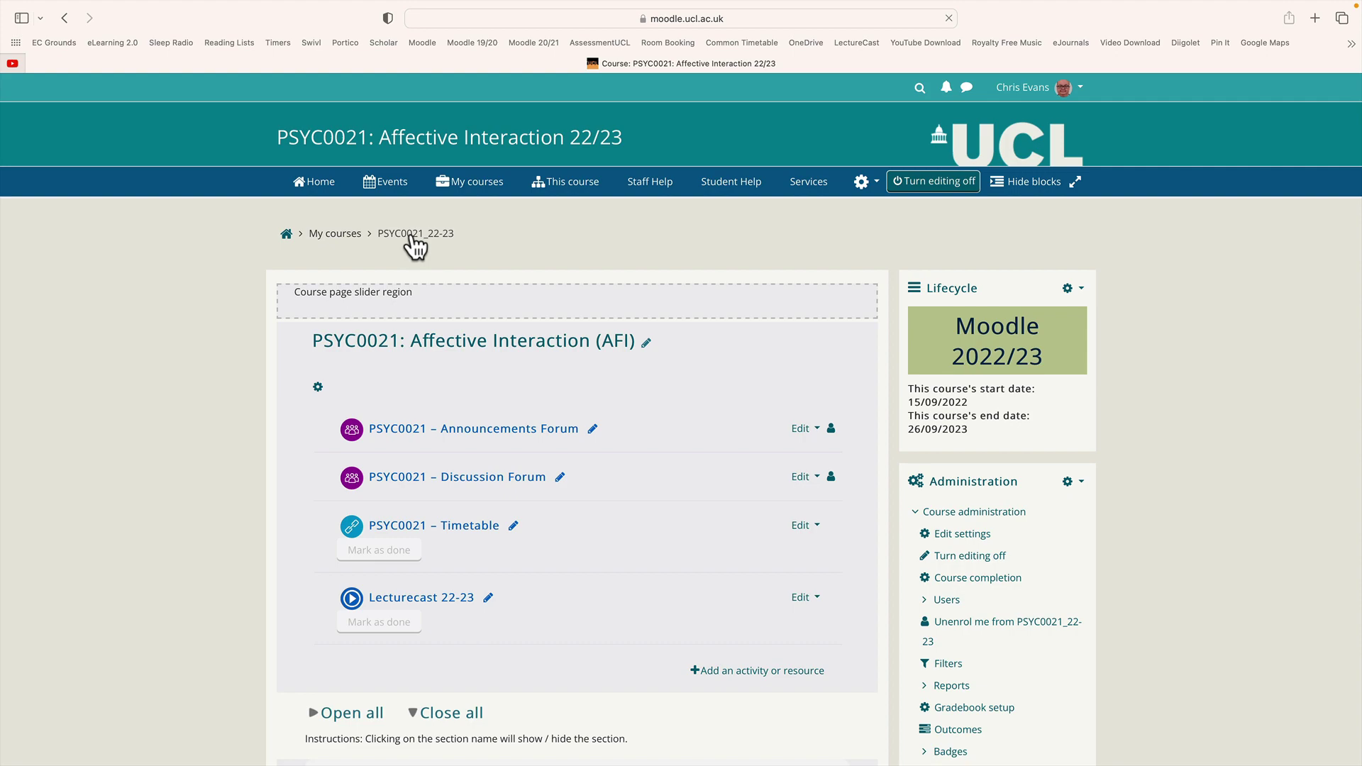
pyautogui.scroll(-6, 477, 359)
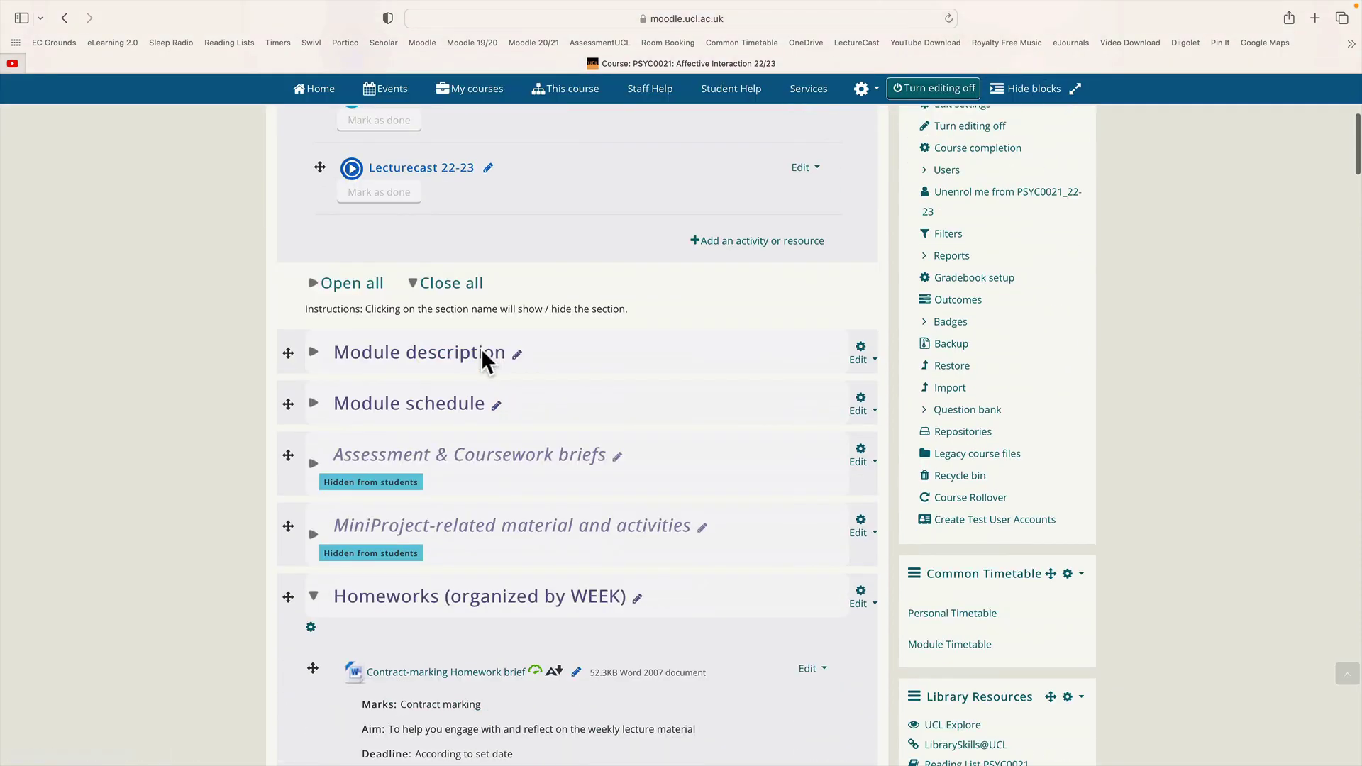
pyautogui.scroll(-10, 482, 353)
pyautogui.scroll(8, 483, 352)
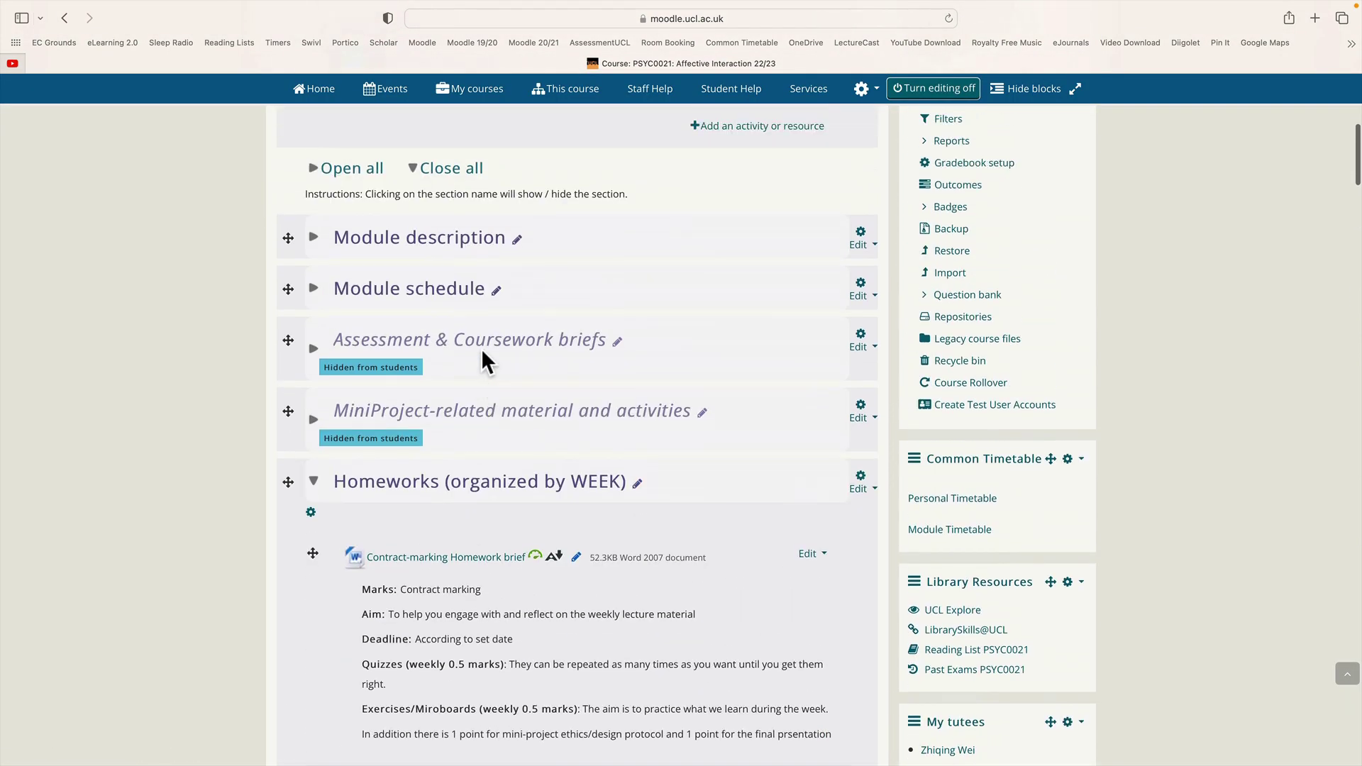
pyautogui.scroll(2, 481, 347)
pyautogui.click(461, 312)
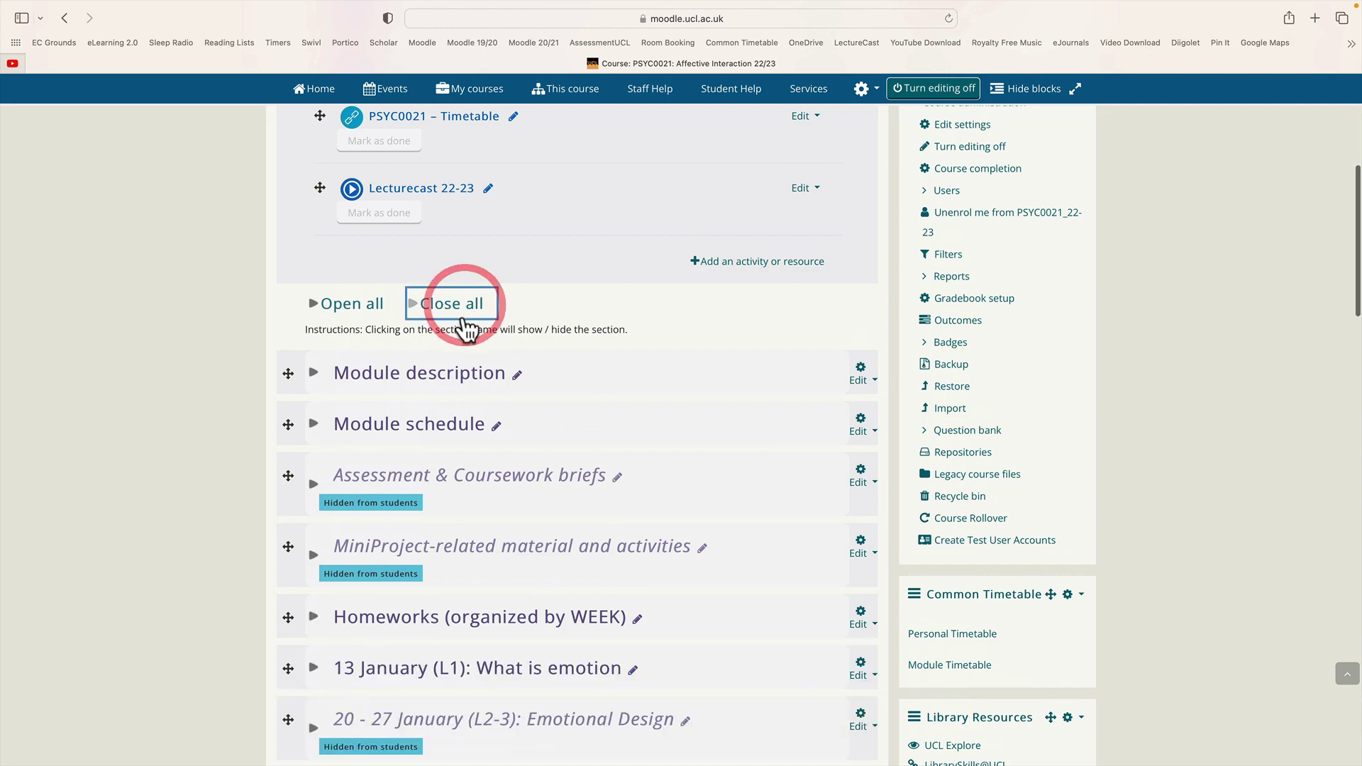
pyautogui.scroll(-18, 522, 541)
pyautogui.scroll(4, 525, 542)
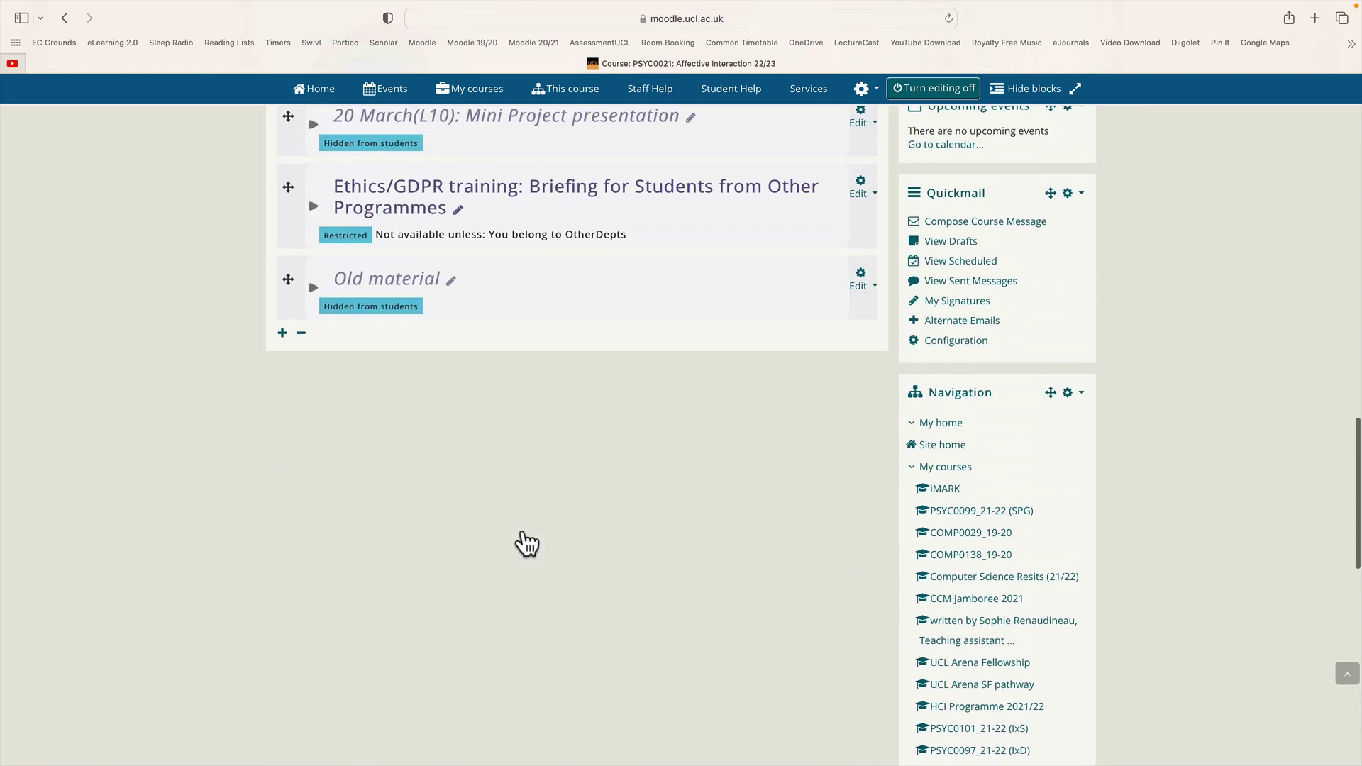
# Add a new empty Section 17 after Old material at the end of the course
pyautogui.click(282, 334)
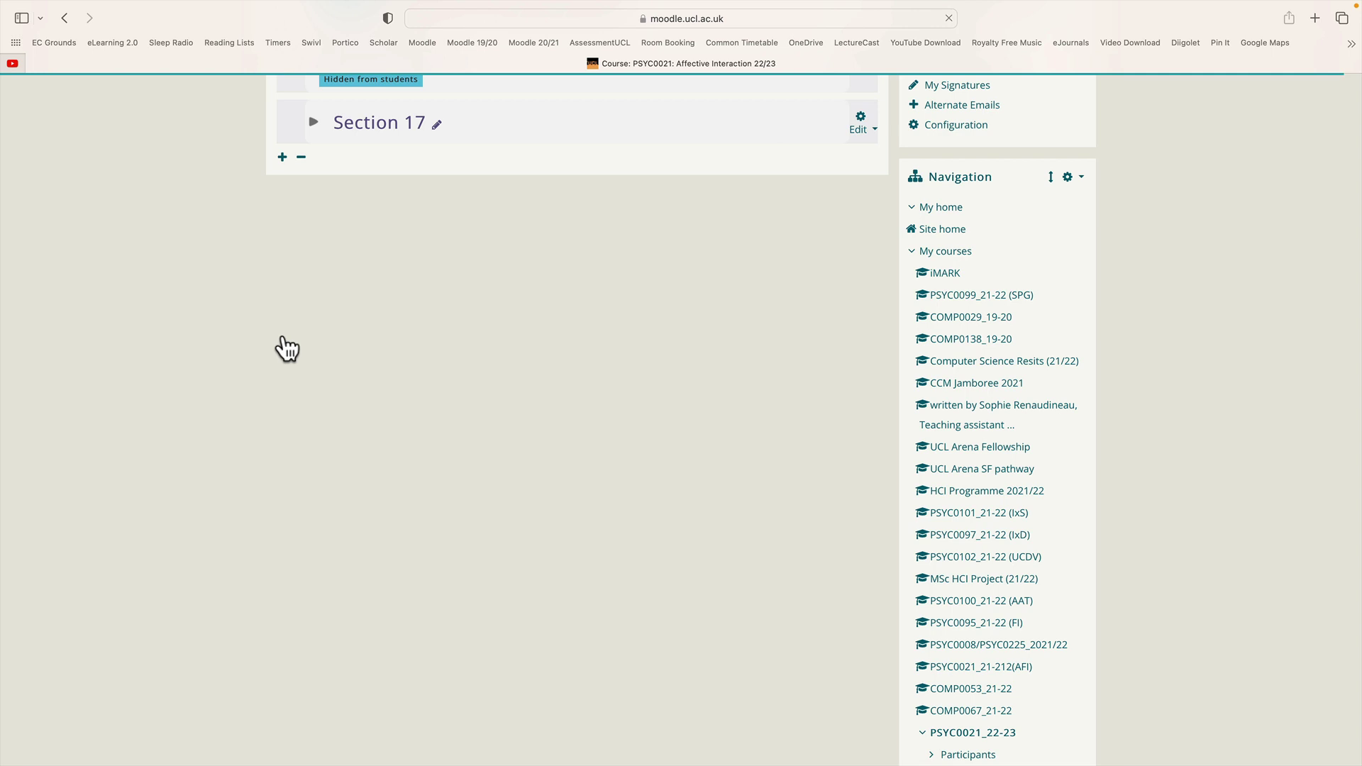
pyautogui.scroll(-1, 287, 348)
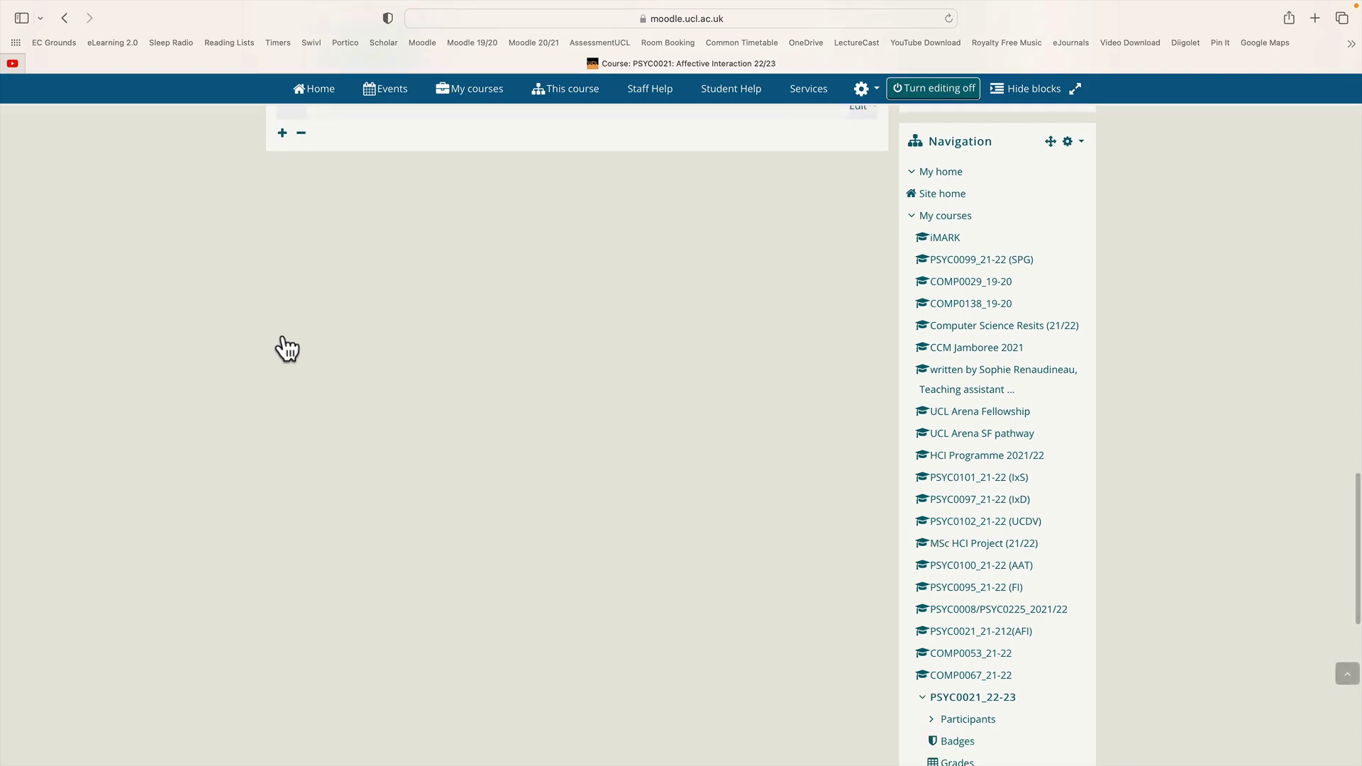
pyautogui.scroll(5, 283, 347)
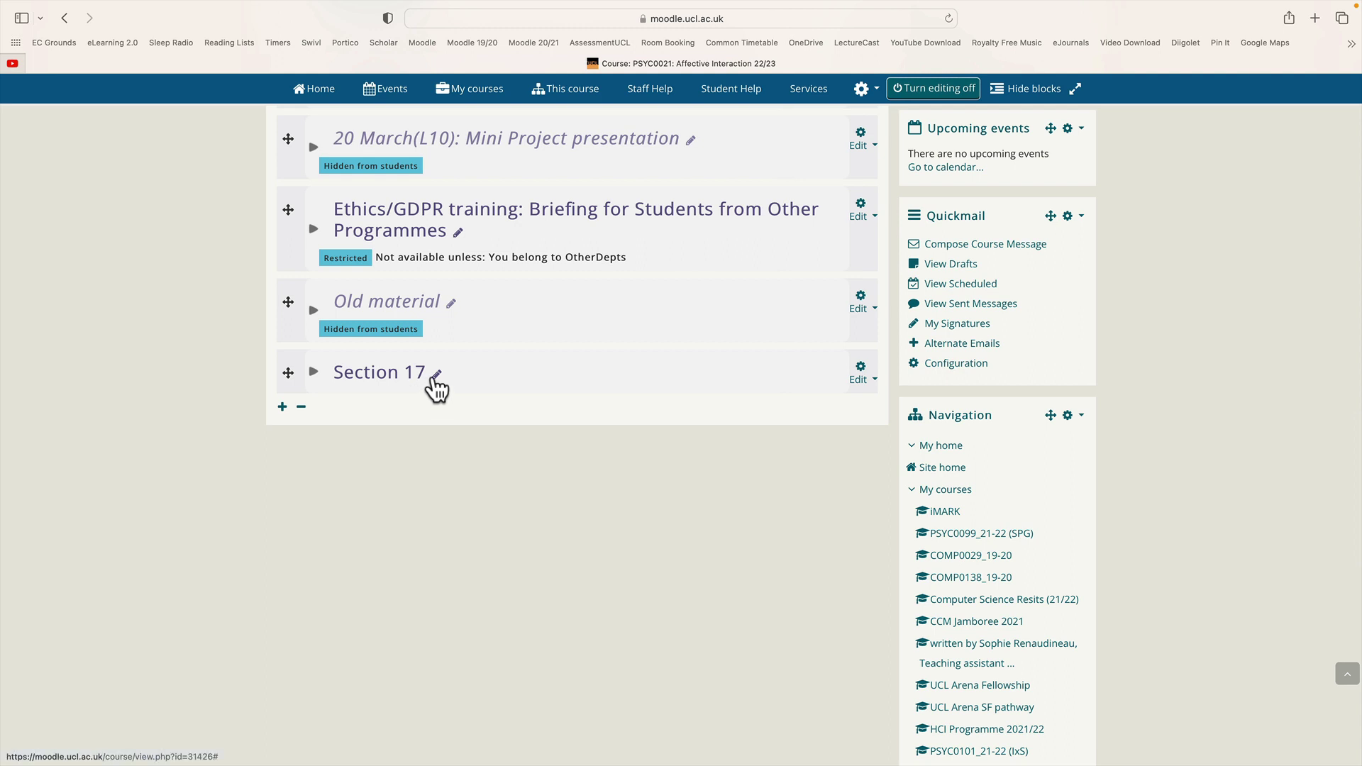
# Retitle Section 17 as 'Choose Your Group', correcting the lowercase g to a capital G
pyautogui.click(435, 375)
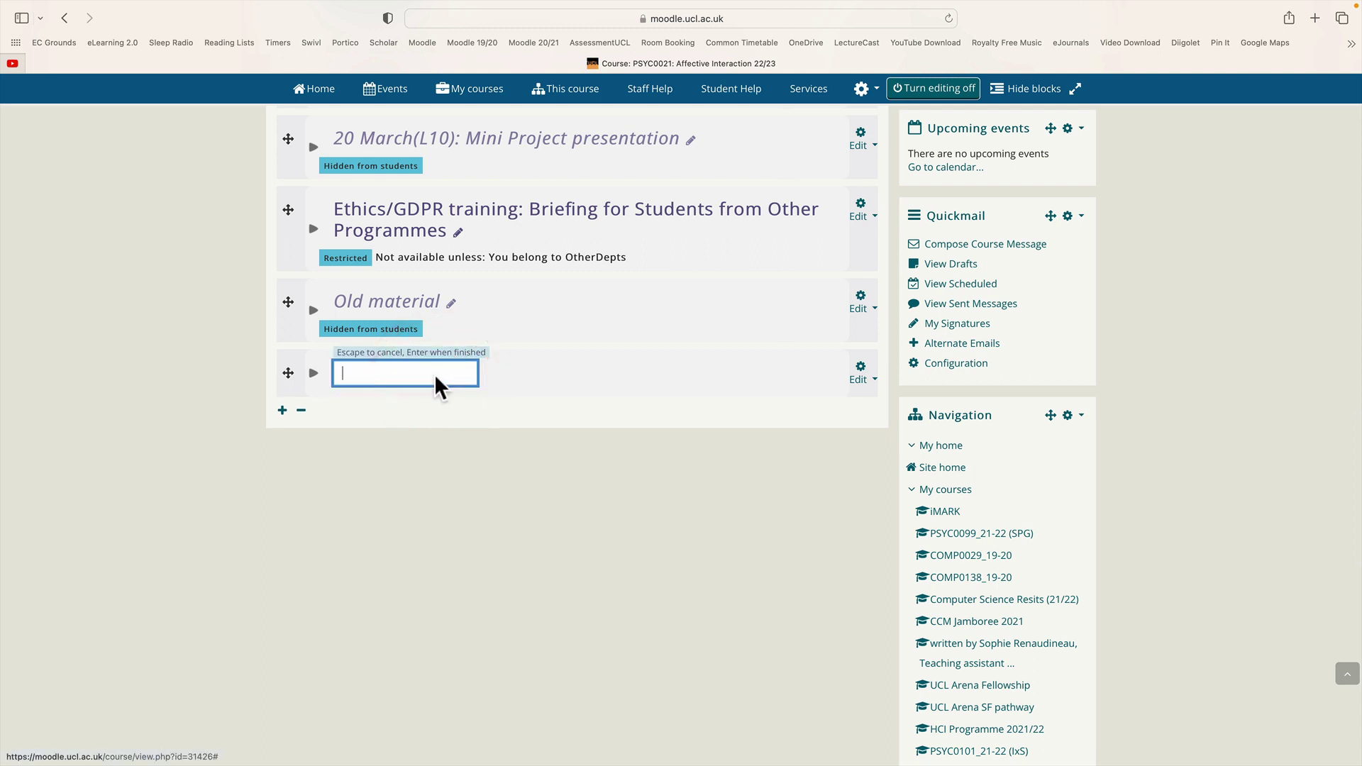
pyautogui.write('Cho')
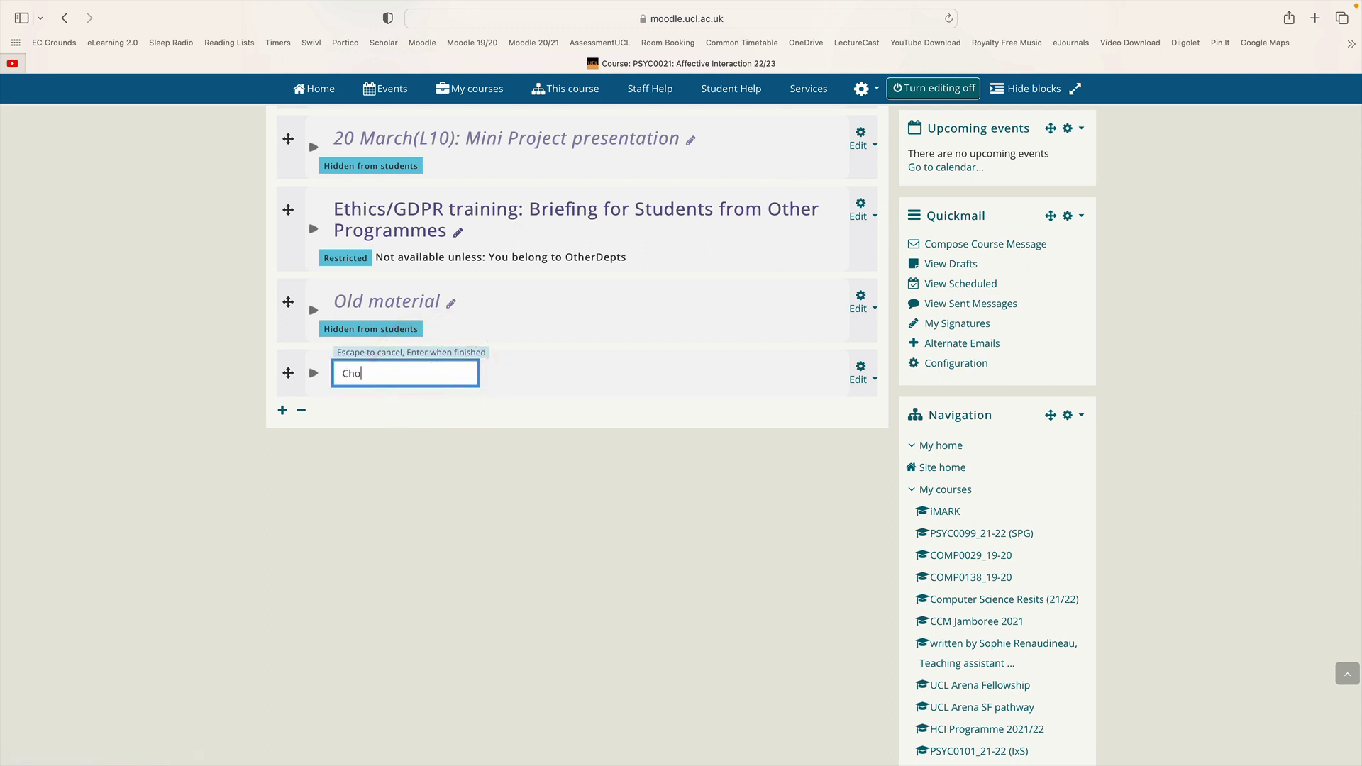
pyautogui.write('ose Your group')
pyautogui.press('Return')
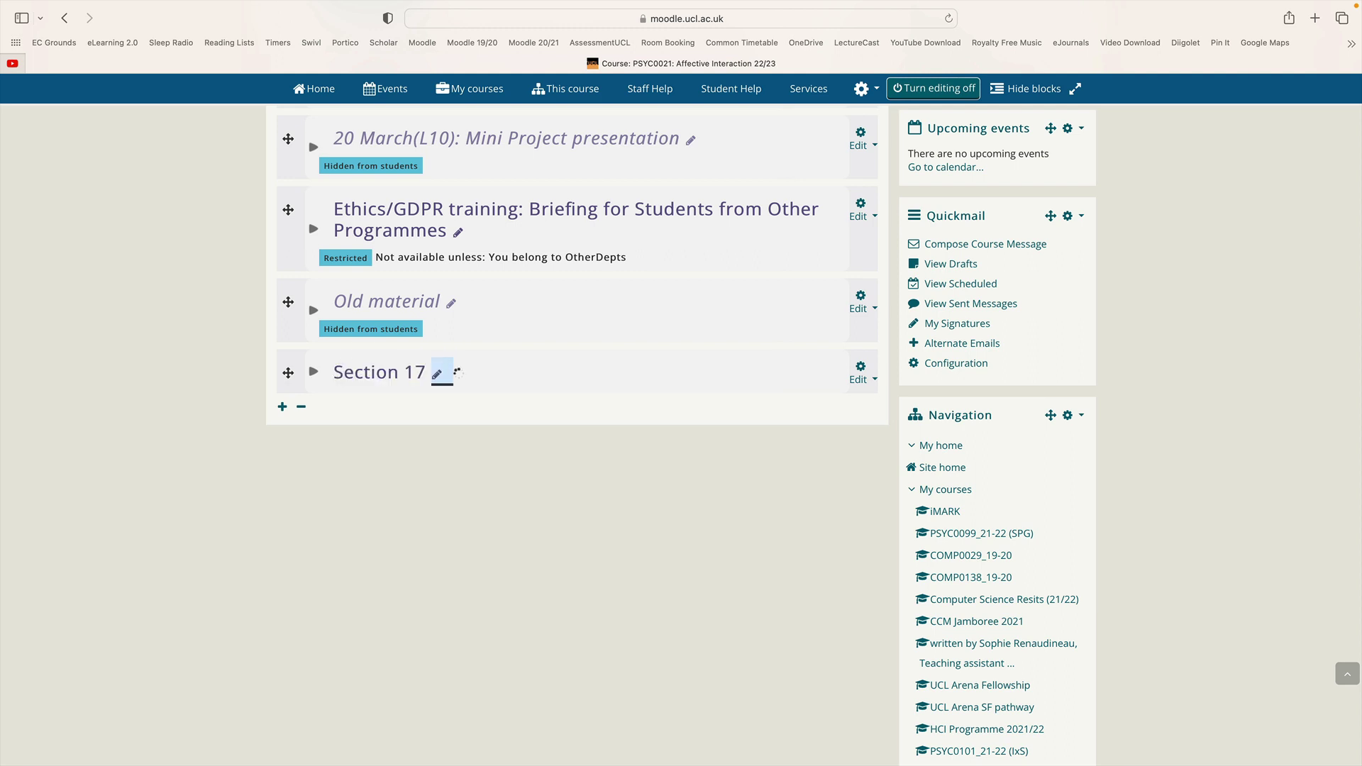
pyautogui.click(517, 374)
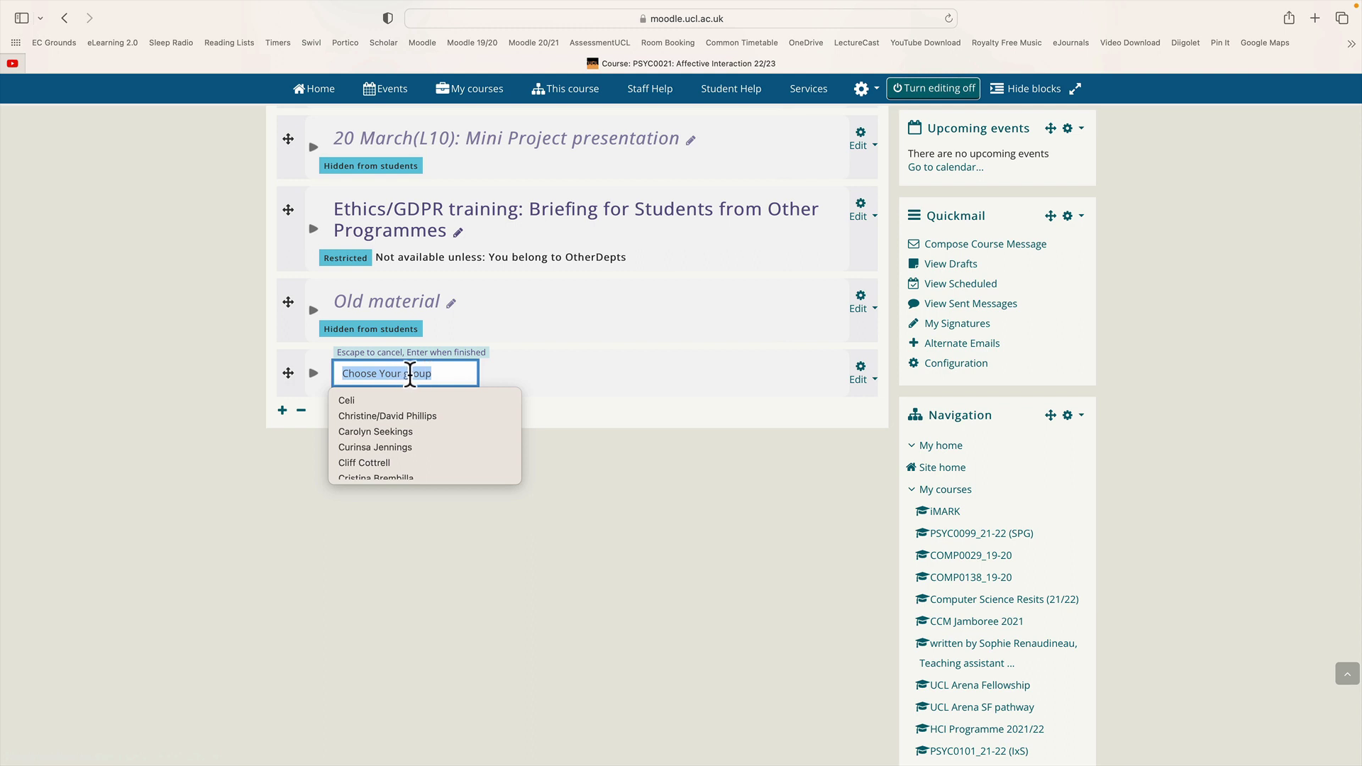
pyautogui.click(410, 374)
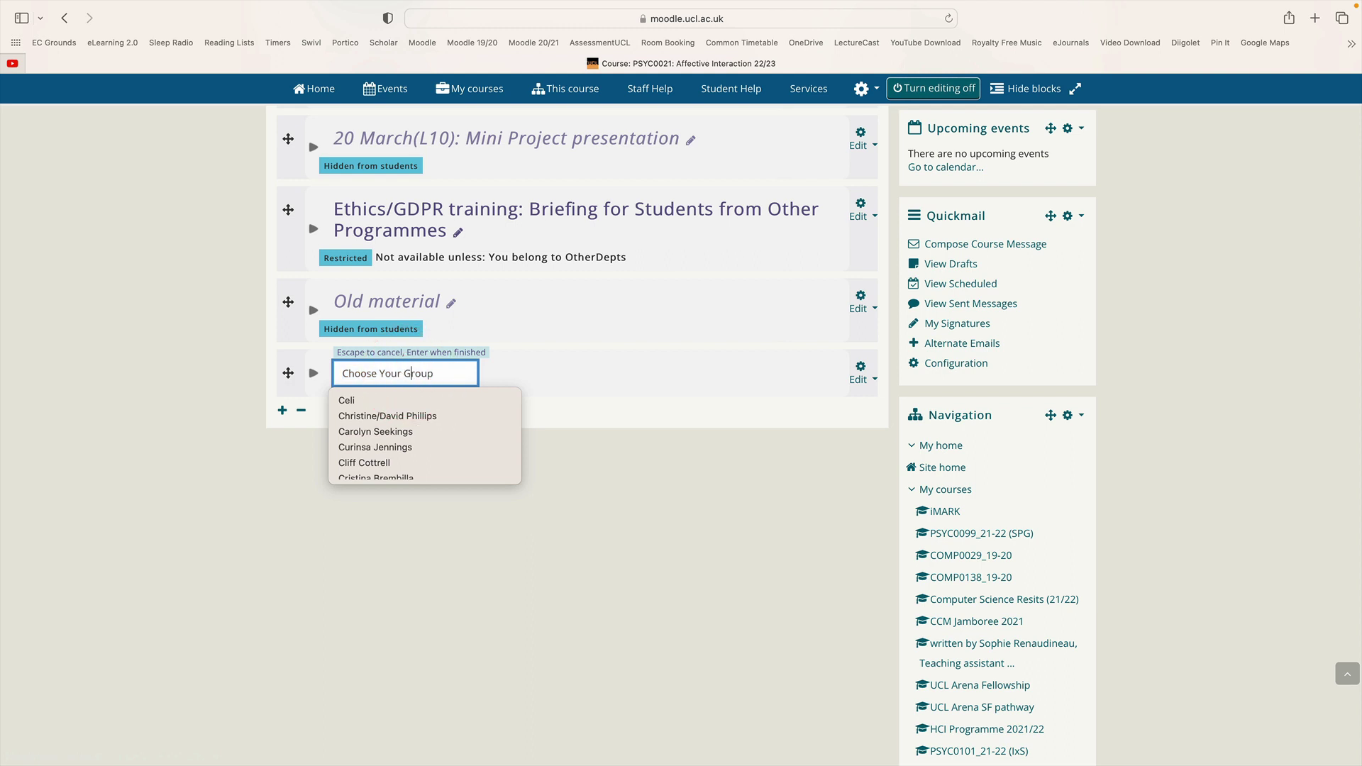
pyautogui.press('Return')
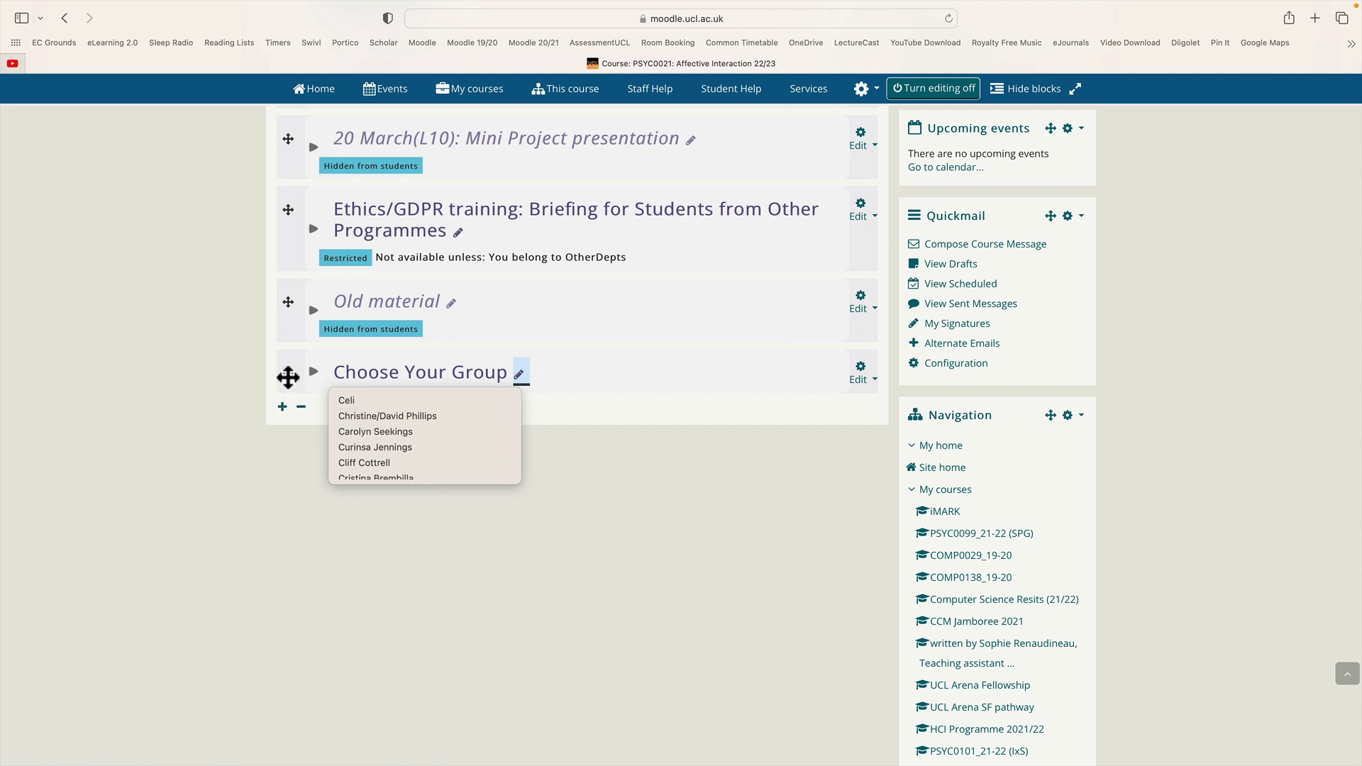
# Place Choose Your Group between MiniProject-related material and Homeworks (organized by WEEK)
pyautogui.scroll(3, 288, 377)
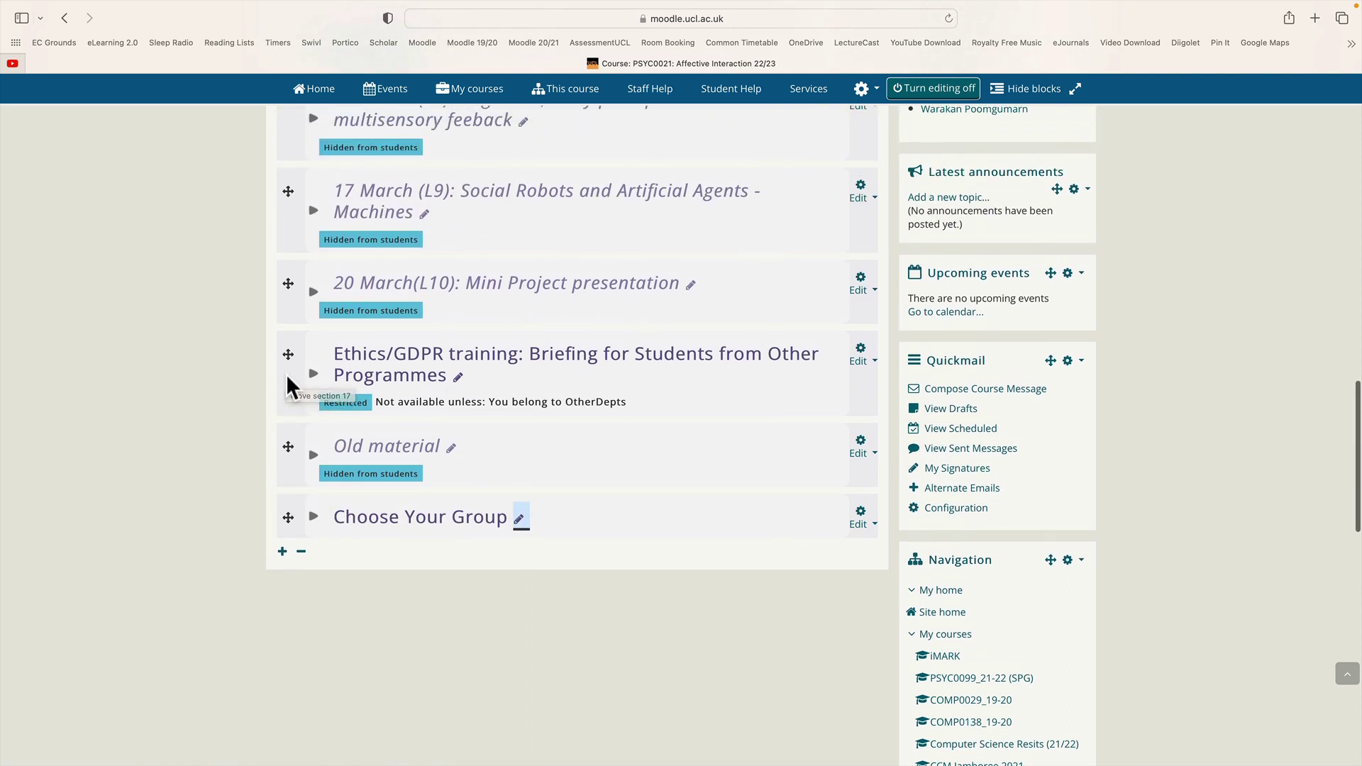
pyautogui.scroll(1, 287, 377)
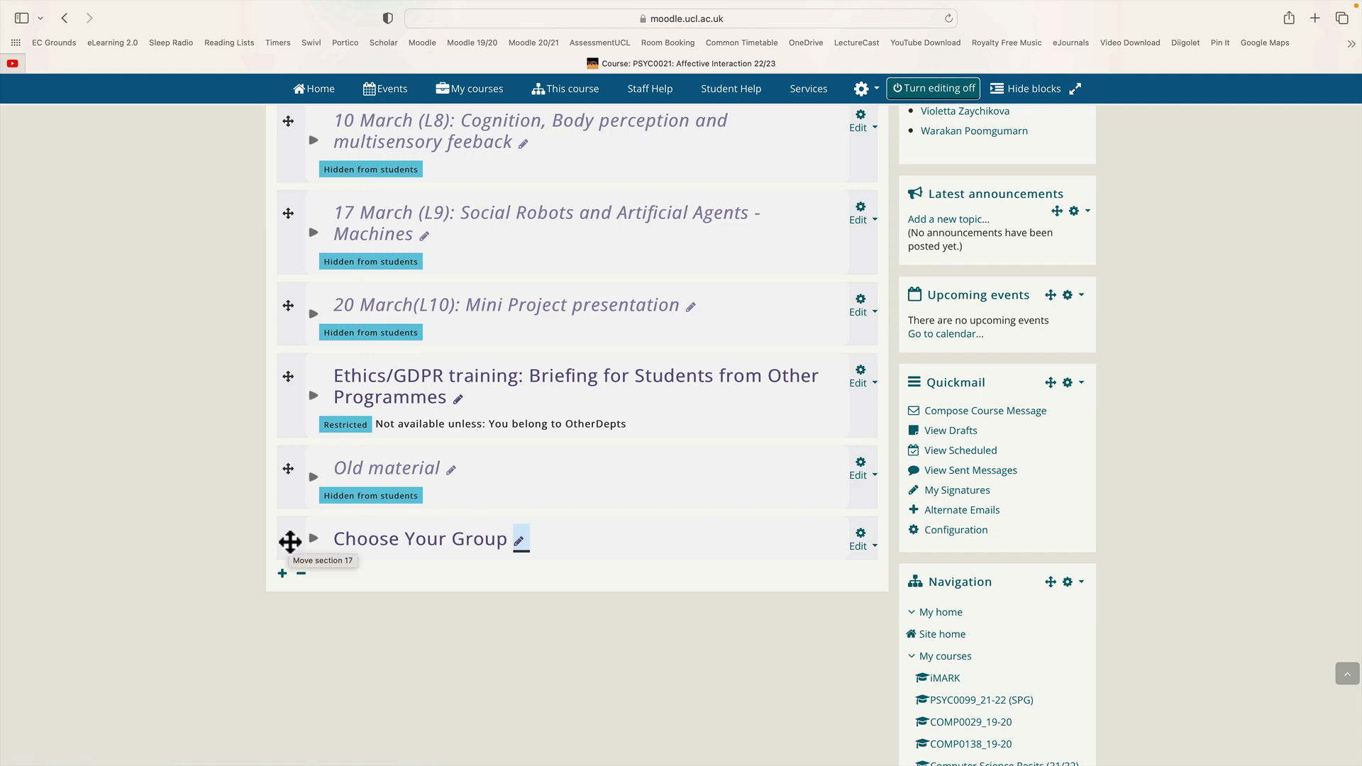
pyautogui.moveTo(290, 542); pyautogui.dragTo(422, 232)
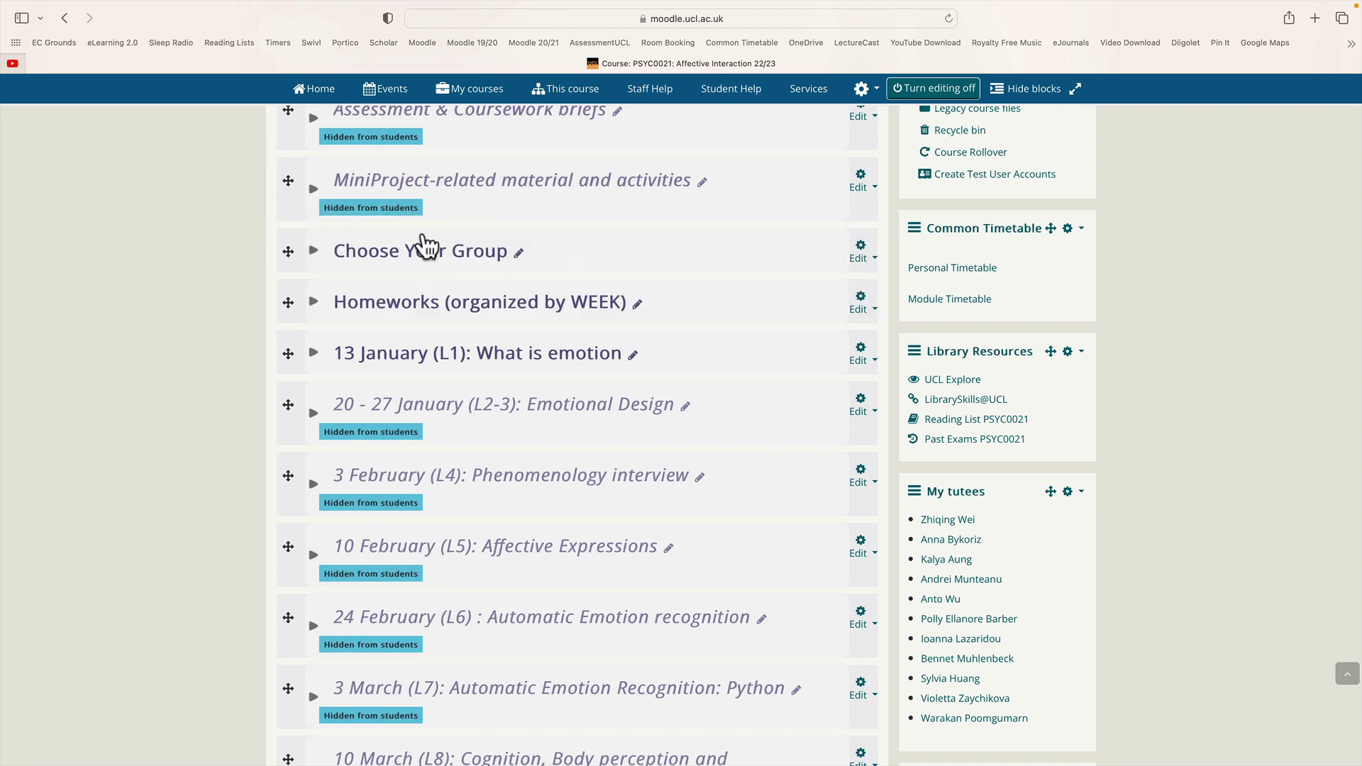
# Expand Choose Your Group and pick Group choice from the activity chooser
pyautogui.click(313, 254)
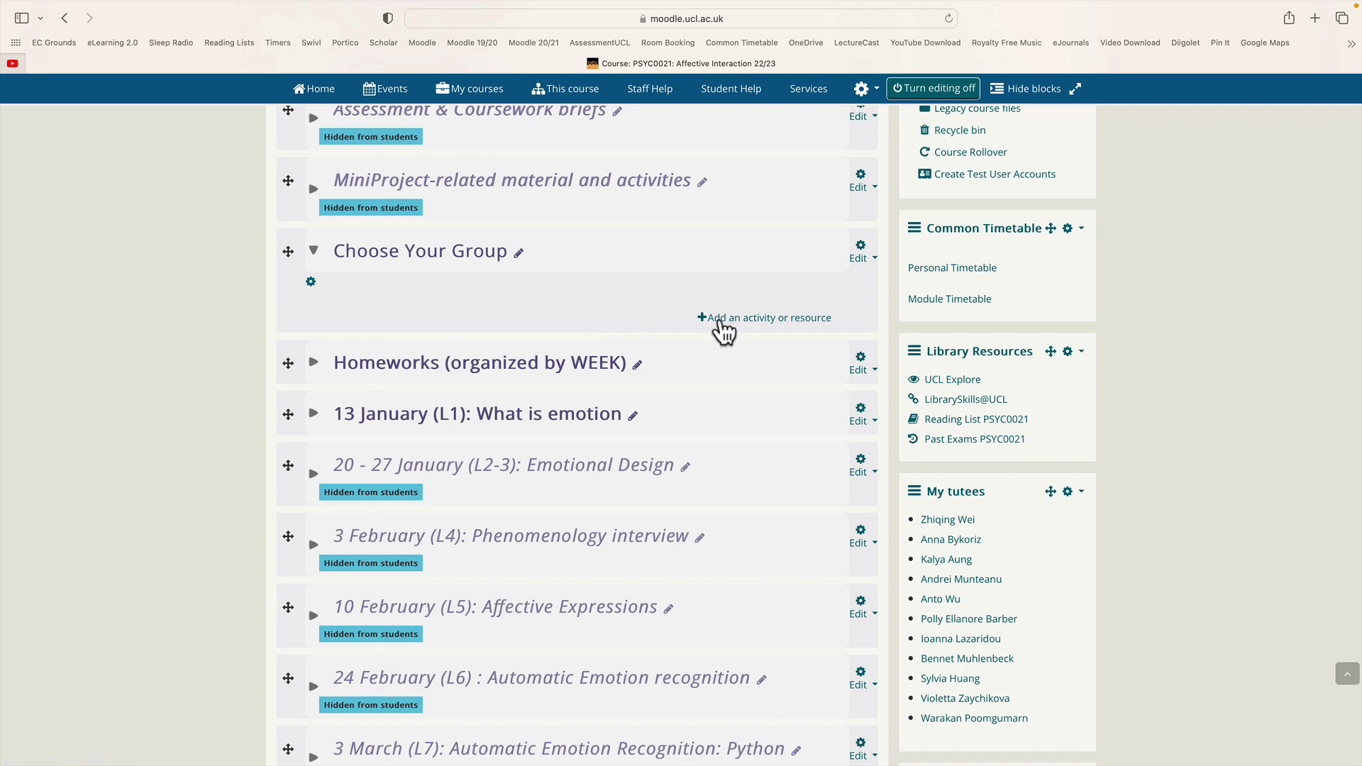
pyautogui.click(759, 321)
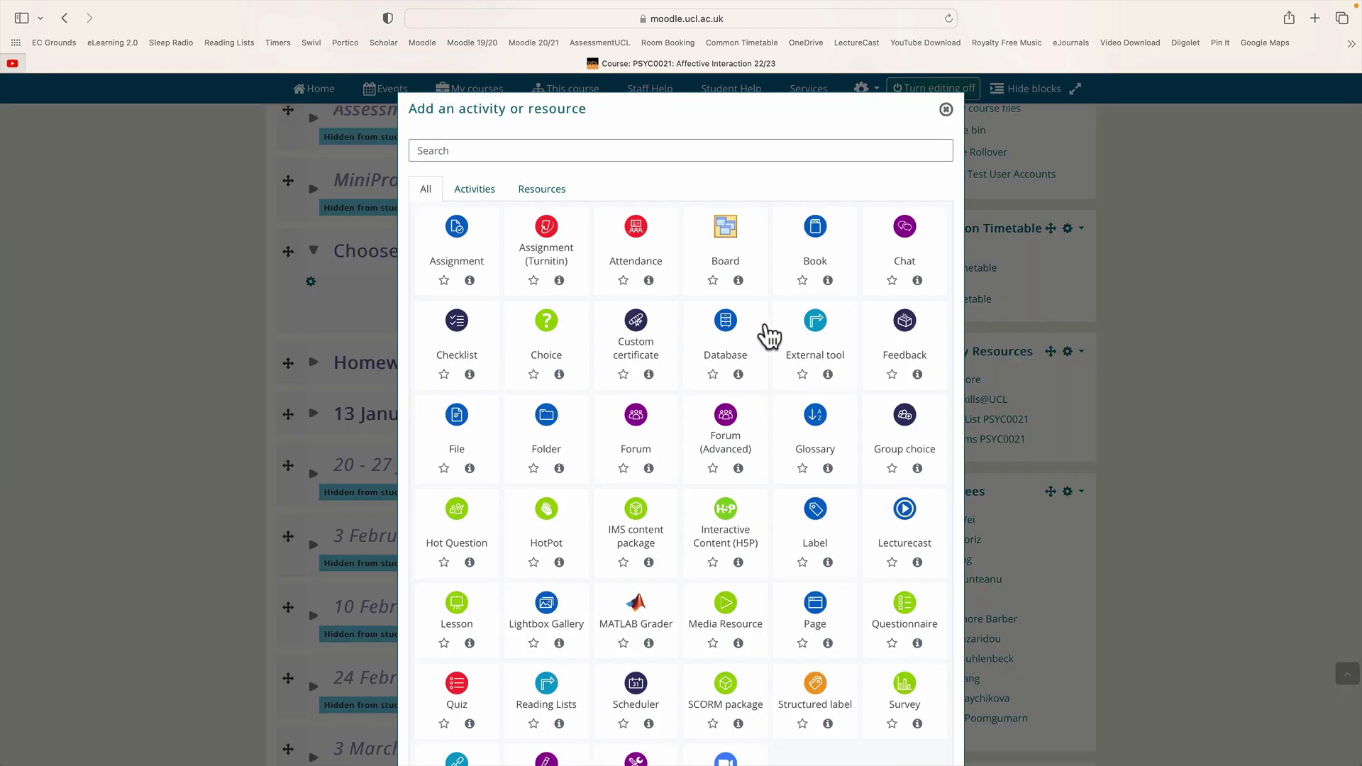
pyautogui.click(905, 430)
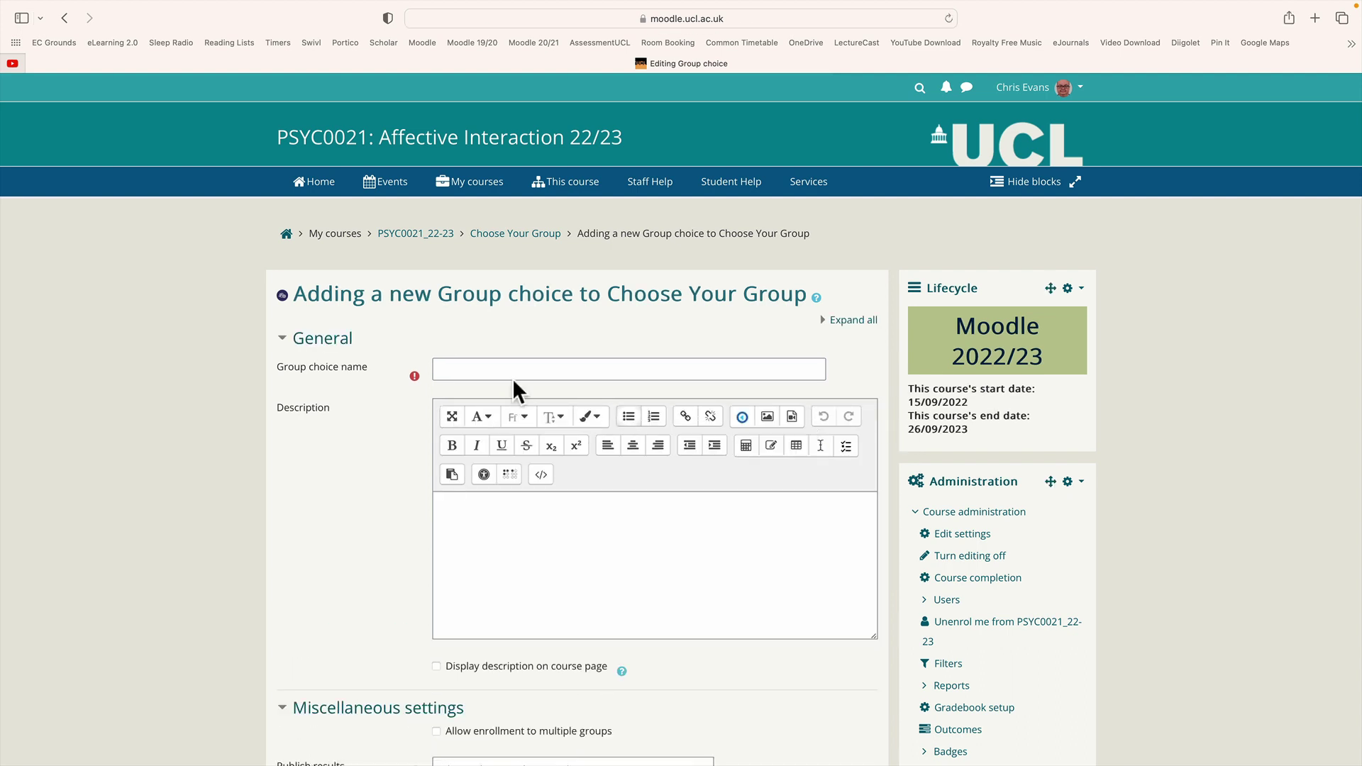
# Name the activity 'Group Choice' and scroll down to its Groups settings
pyautogui.click(485, 368)
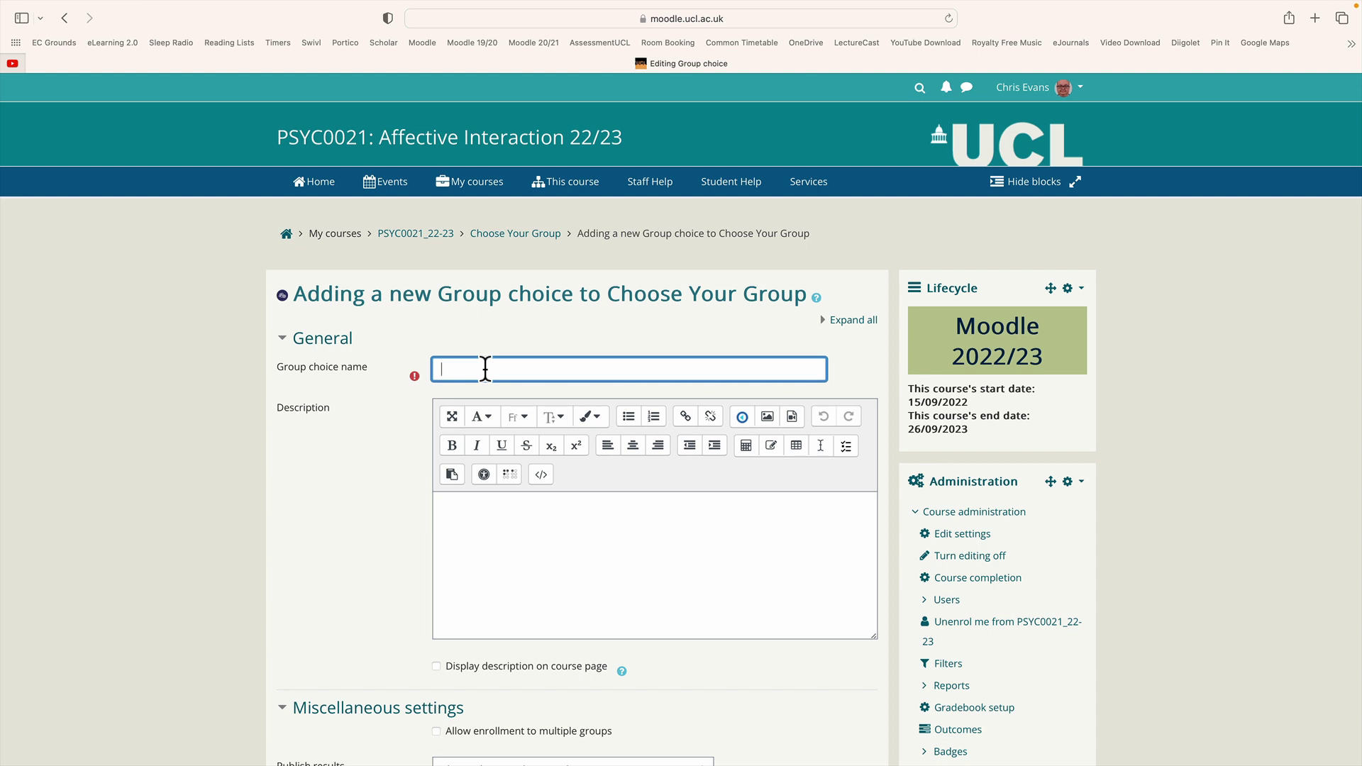
pyautogui.write('Group Choice')
pyautogui.scroll(-5, 681, 426)
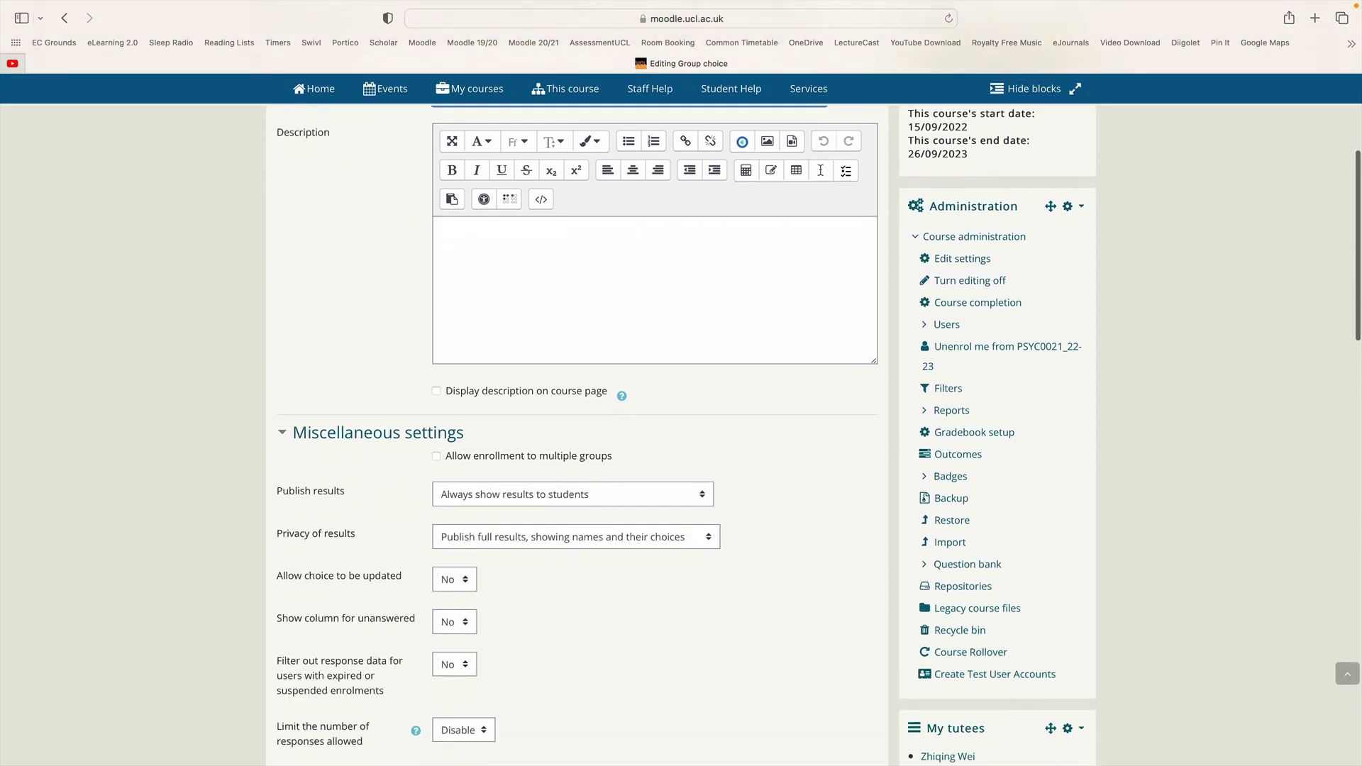
pyautogui.scroll(-3, 681, 426)
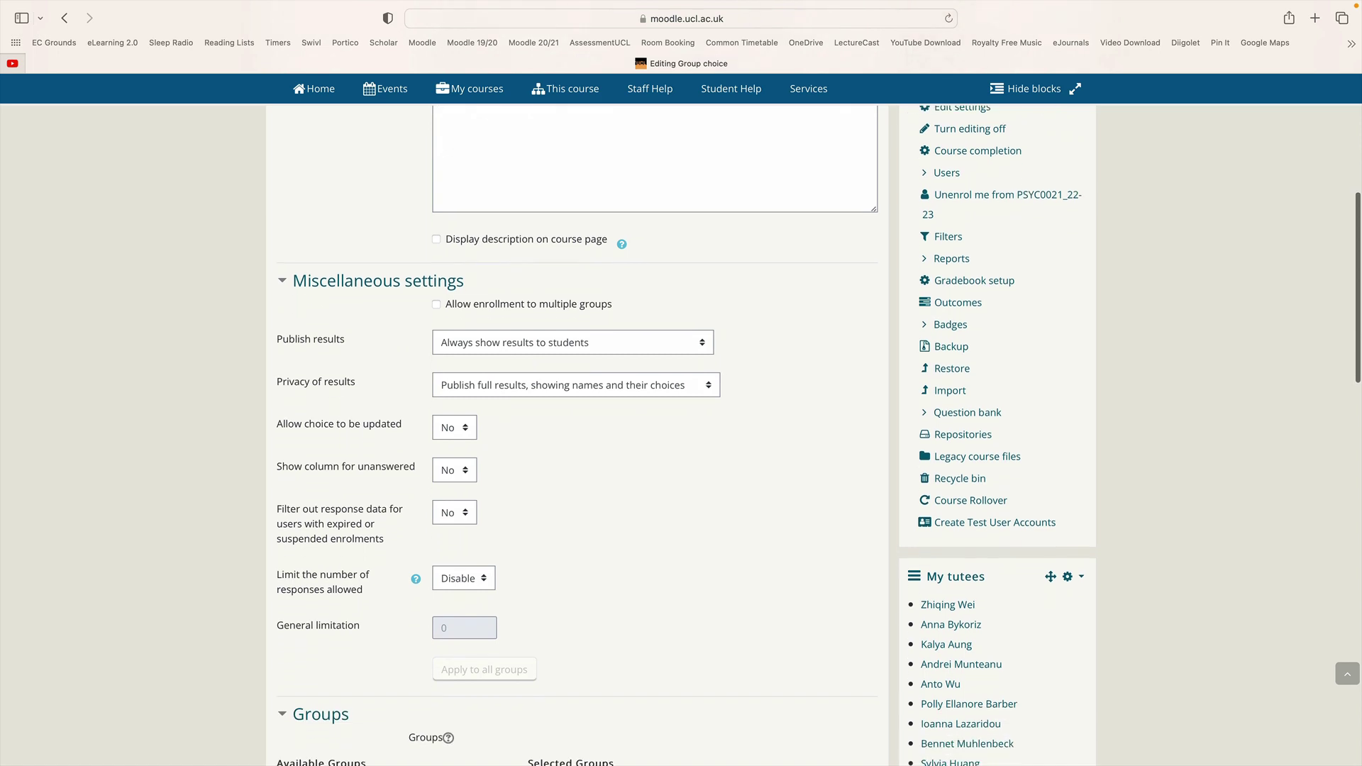
pyautogui.scroll(-3, 681, 425)
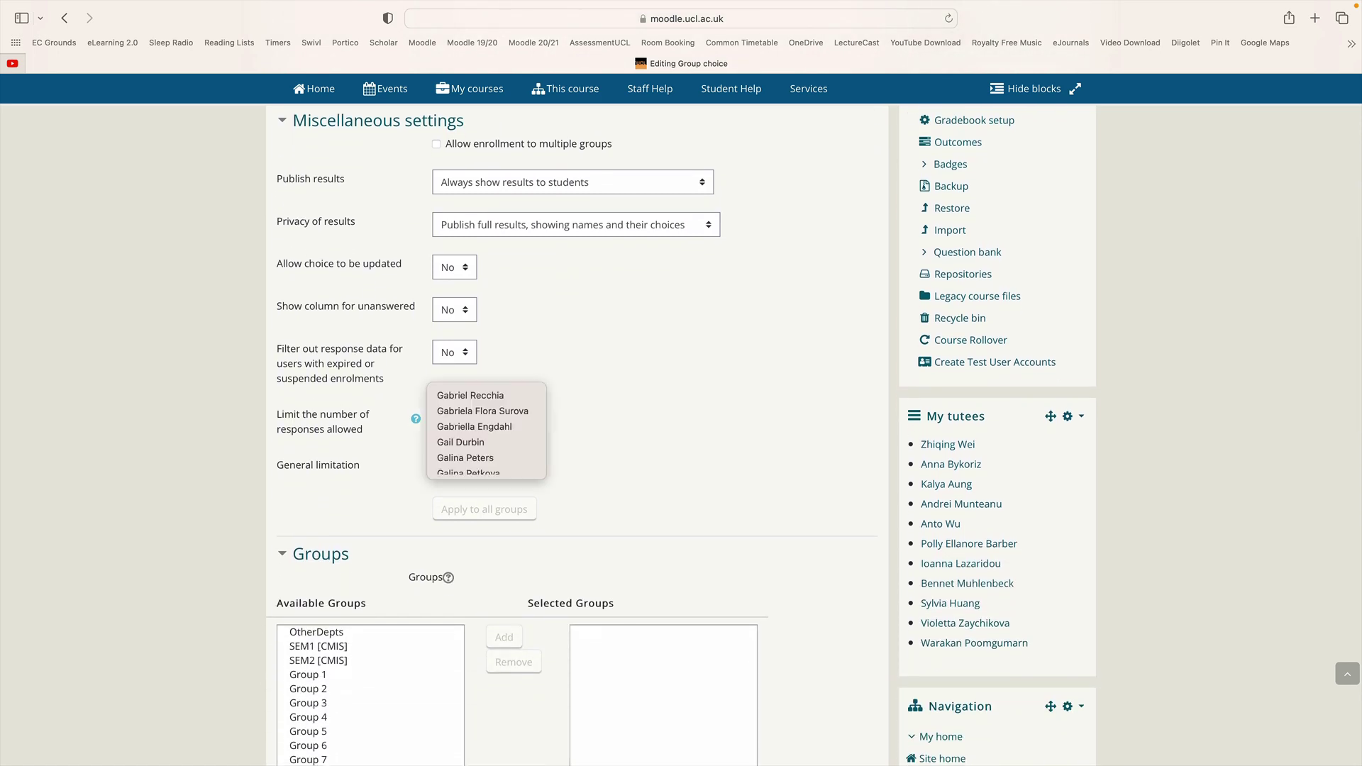
pyautogui.scroll(-3, 481, 741)
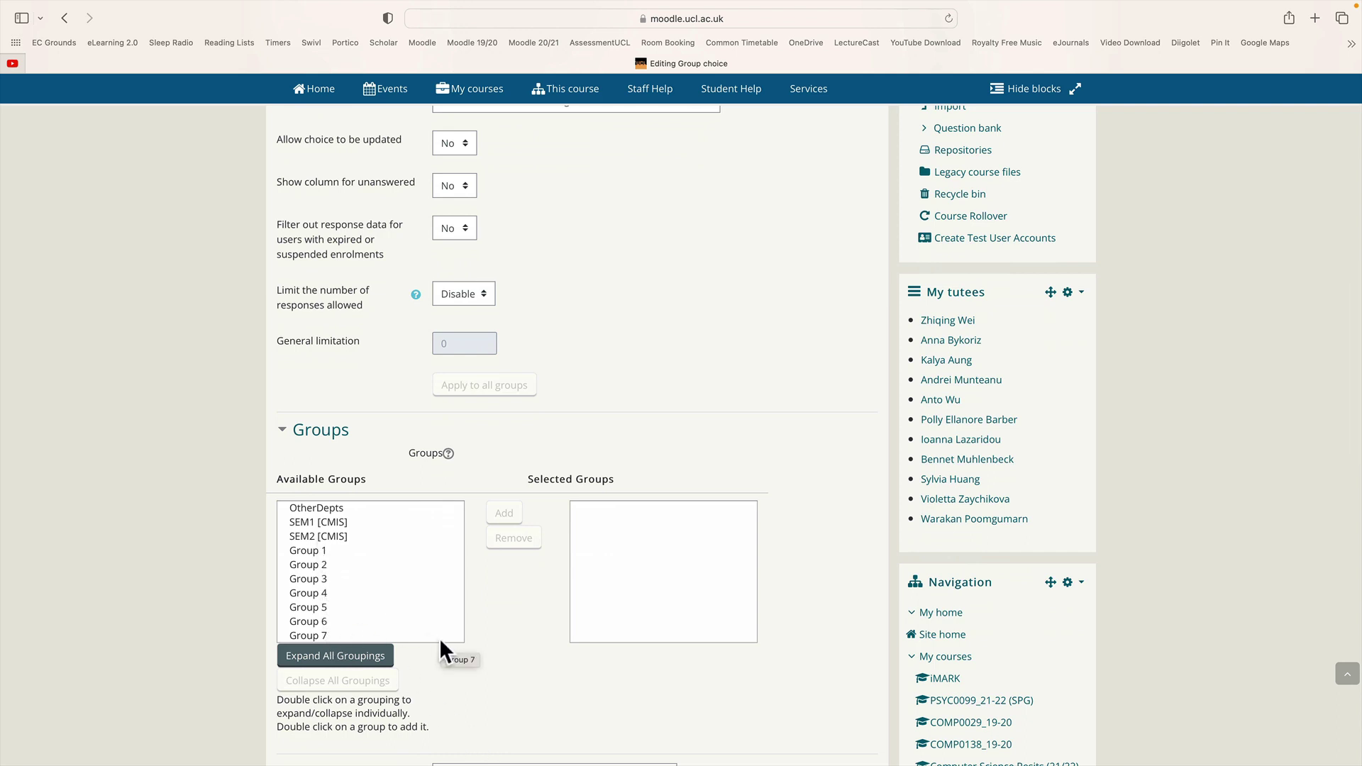
# Select Groups 1 through 11 under Available Groups and add them to the choice
pyautogui.click(316, 551)
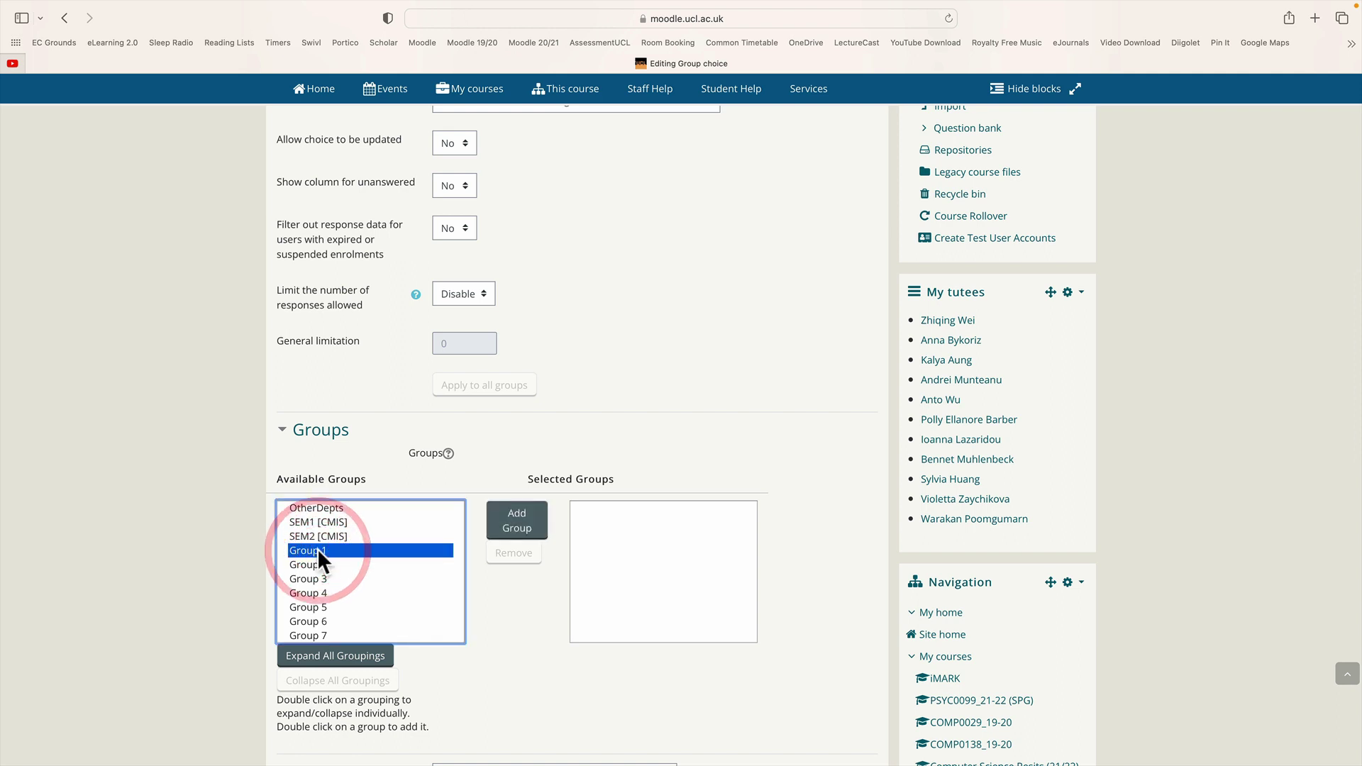
pyautogui.scroll(-2, 317, 547)
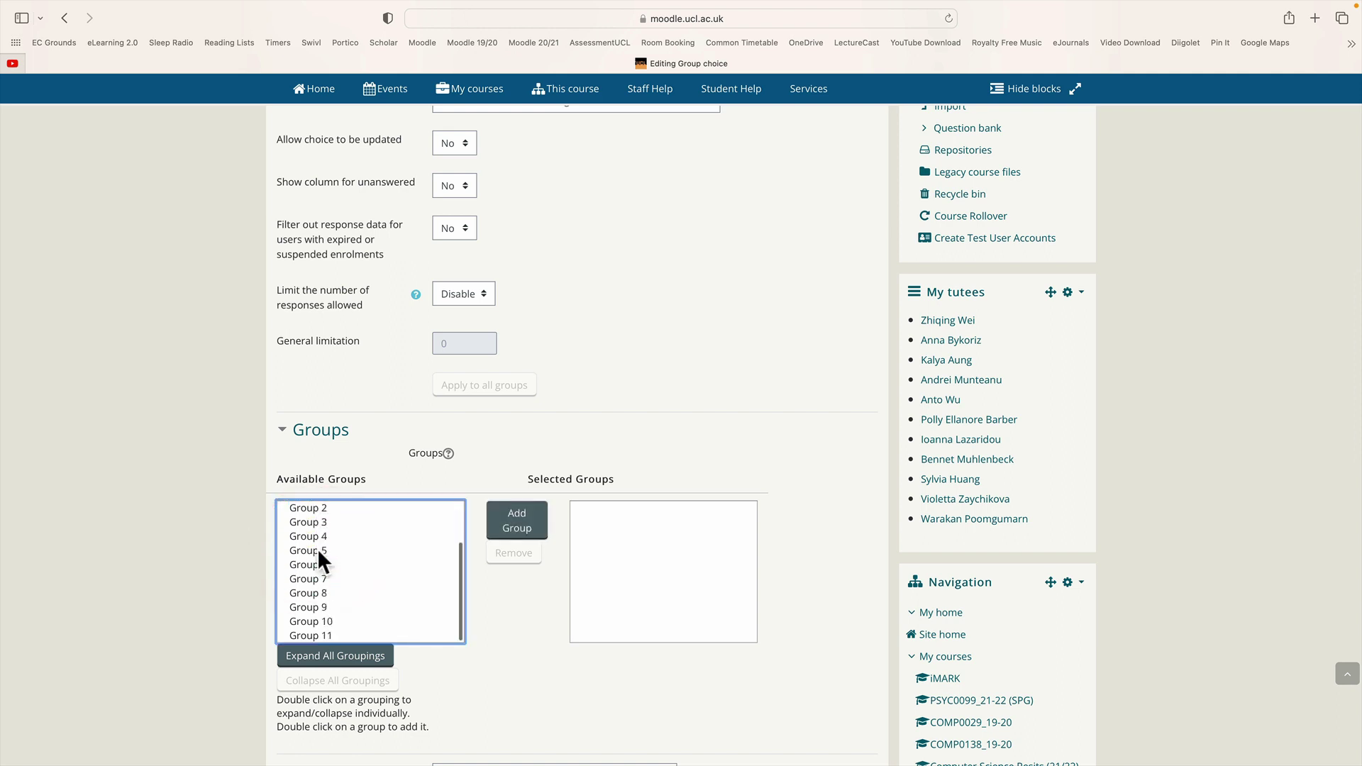
pyautogui.keyDown('shift'); pyautogui.click(319, 635); pyautogui.keyUp('shift')
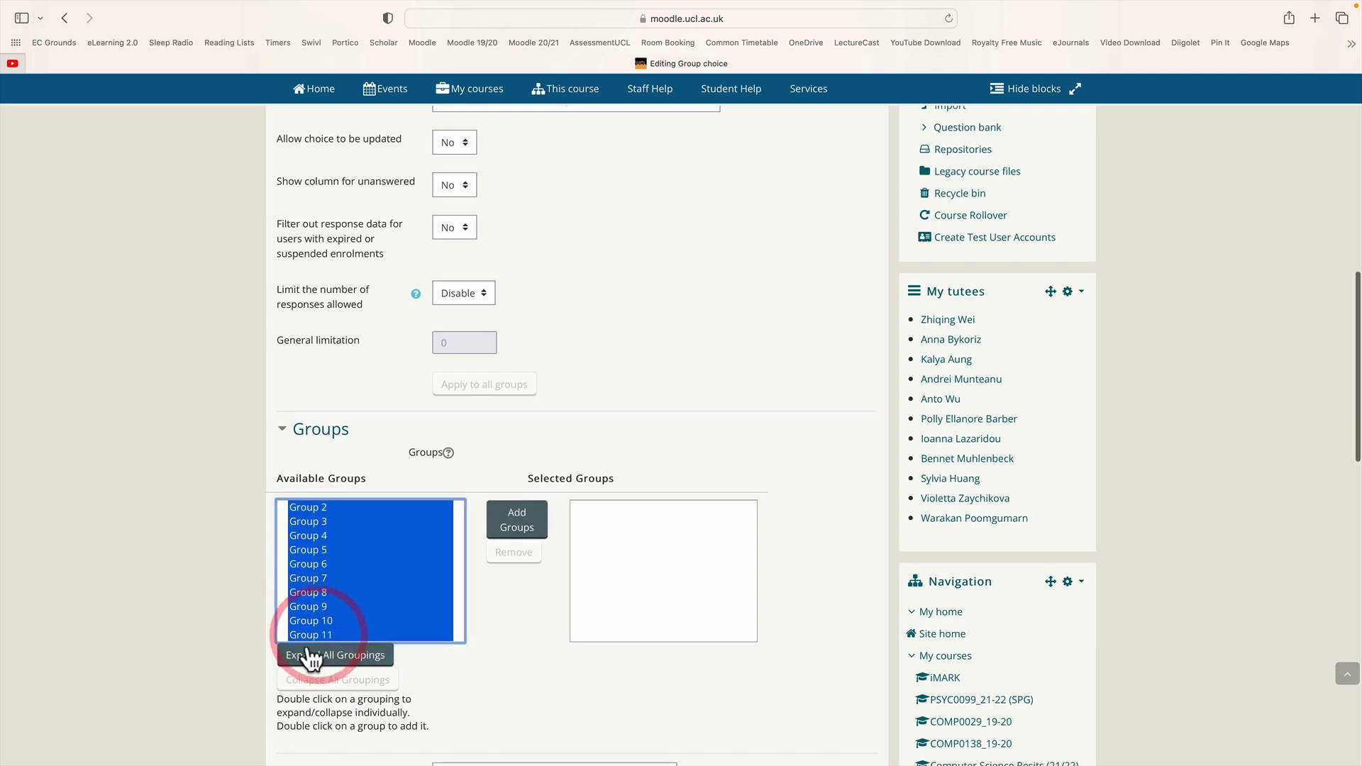
pyautogui.click(520, 525)
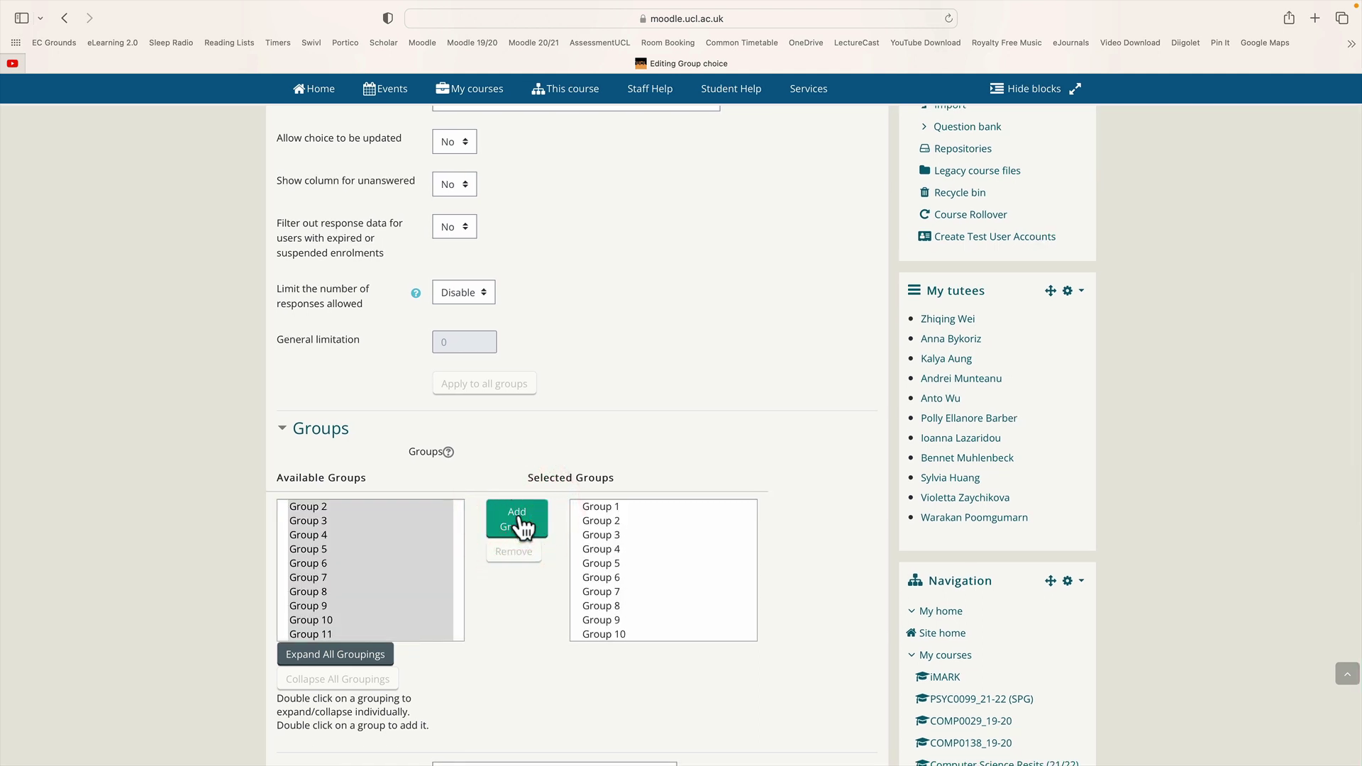
pyautogui.scroll(-3, 520, 526)
pyautogui.scroll(-2, 520, 517)
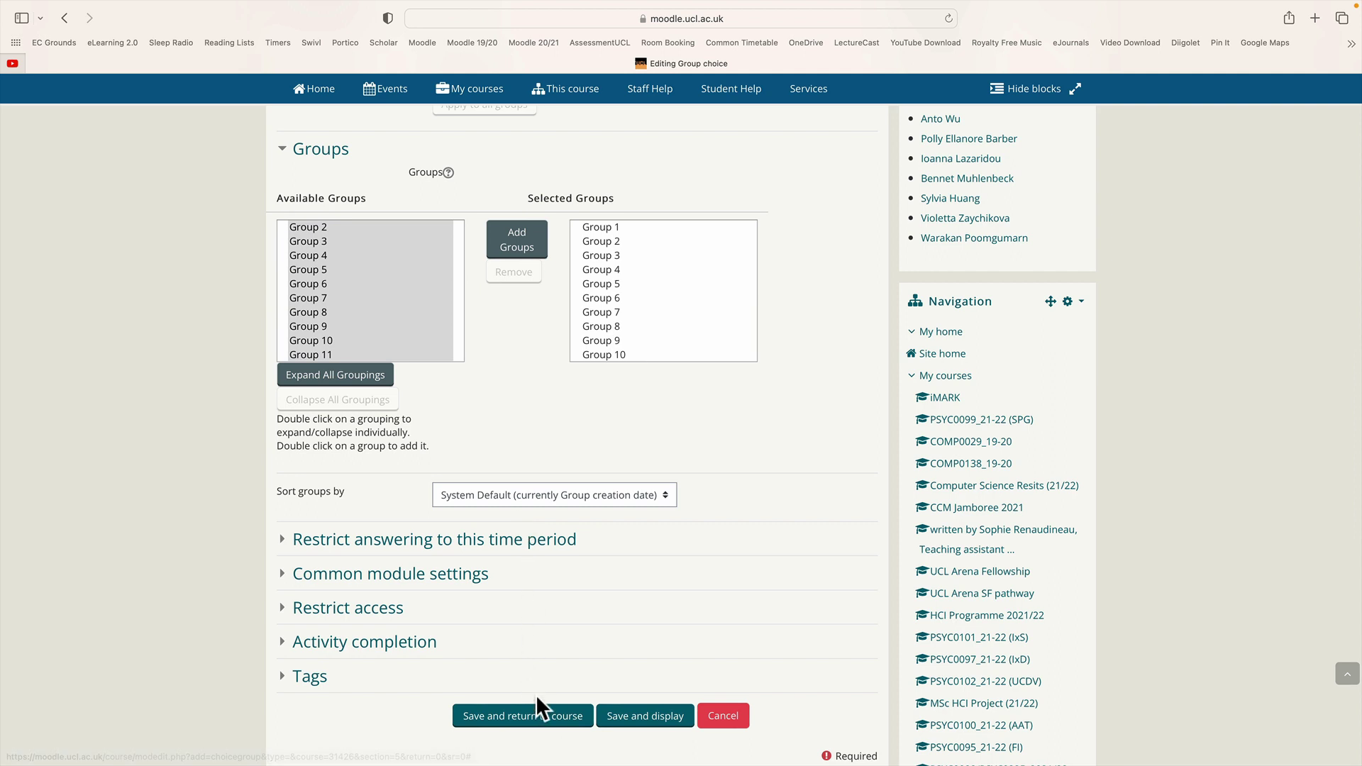
# Save and return to the course, then open Group Choice under the expanded Choose Your Group section
pyautogui.click(554, 723)
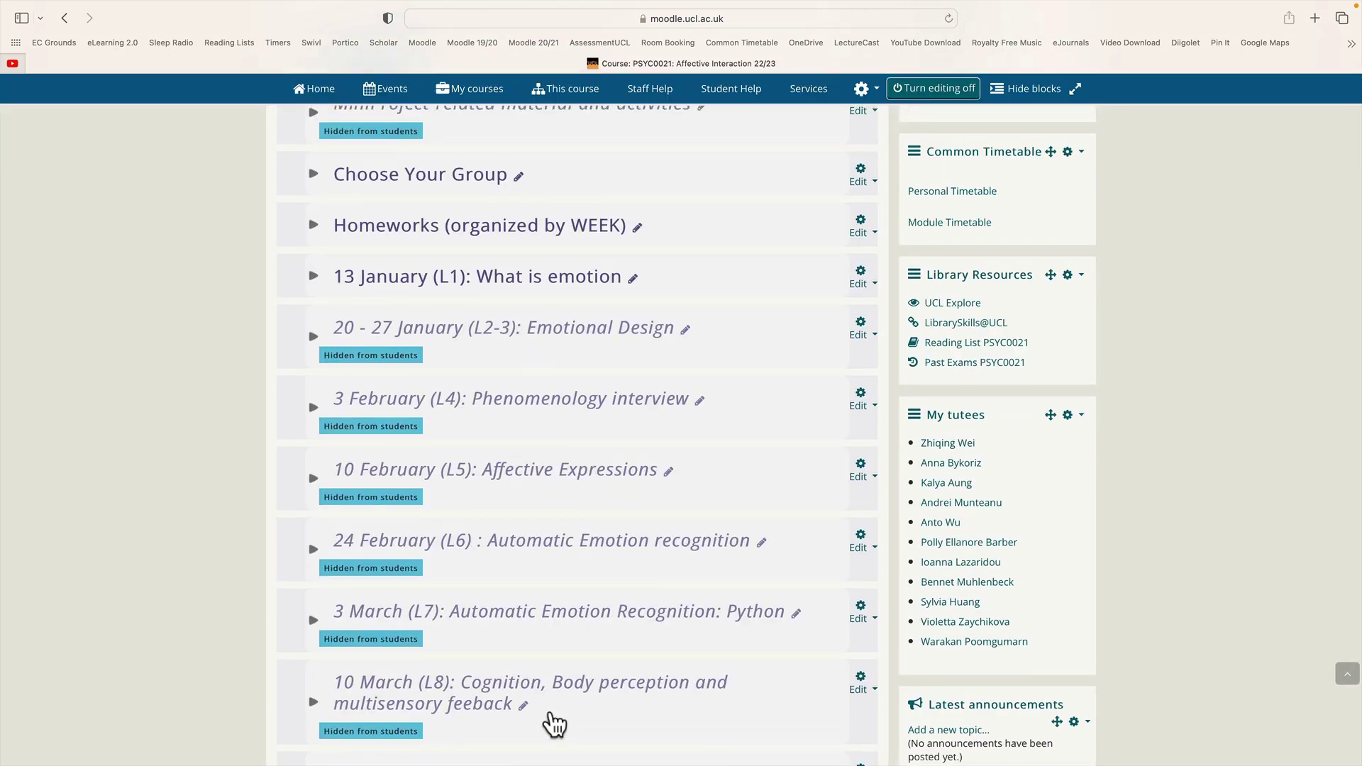
pyautogui.click(313, 174)
pyautogui.click(424, 254)
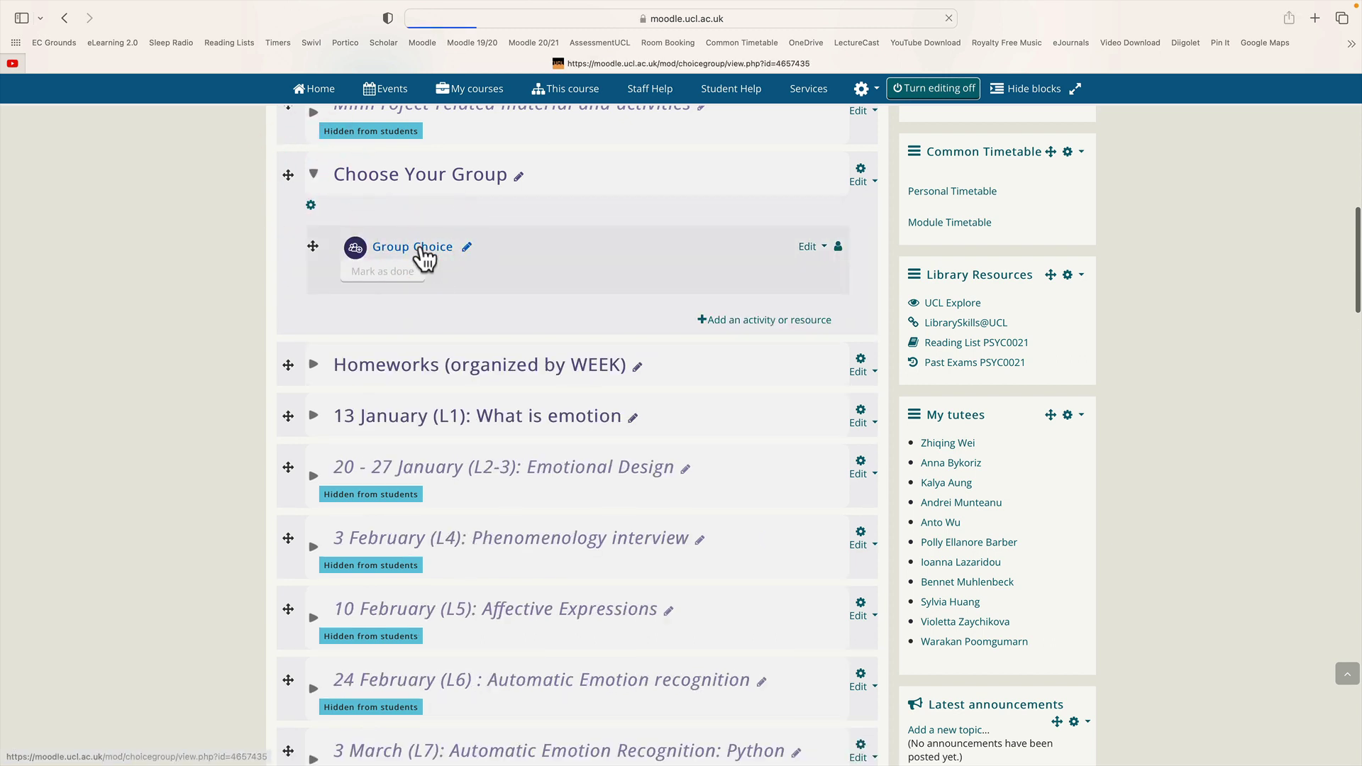
# Pick Group 1 from the shuffled group list on the Group Choice page
pyautogui.scroll(-5, 424, 258)
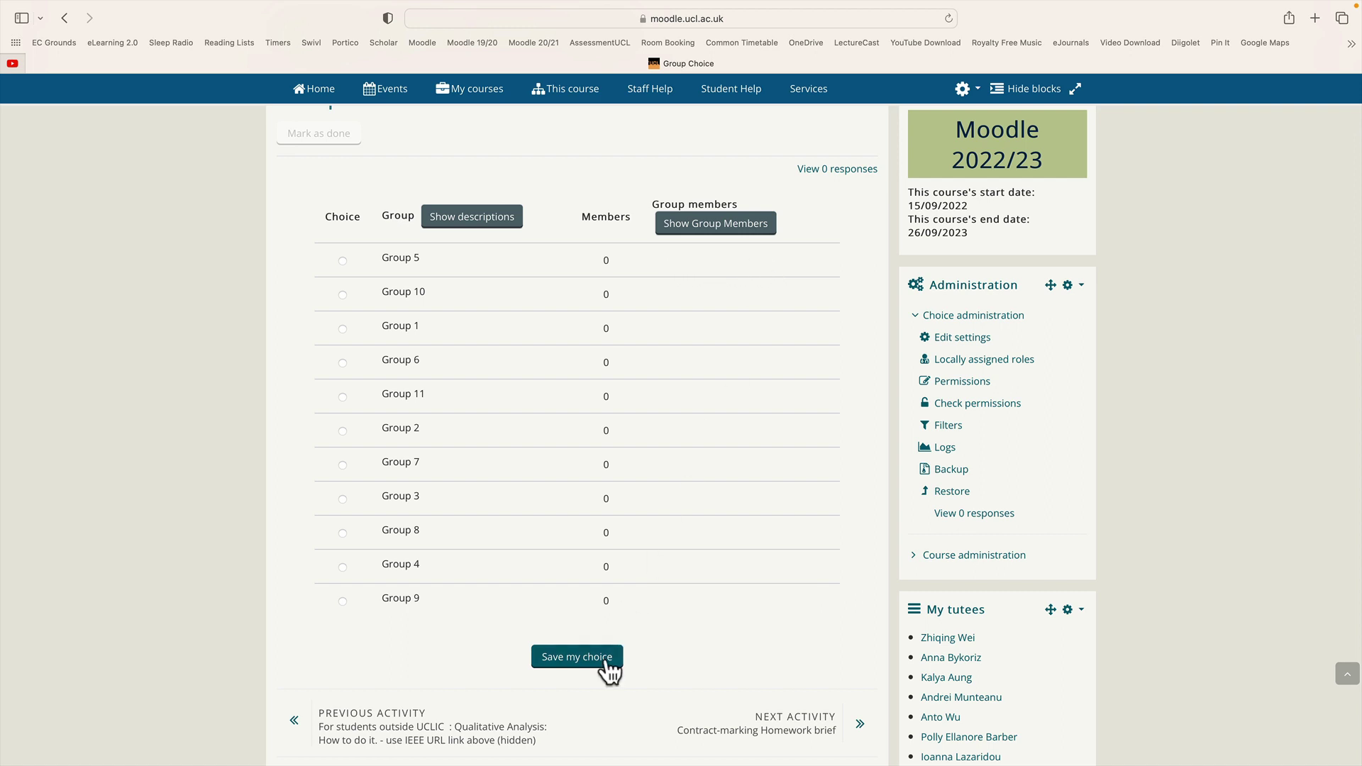
pyautogui.hscroll(1, 426, 320)
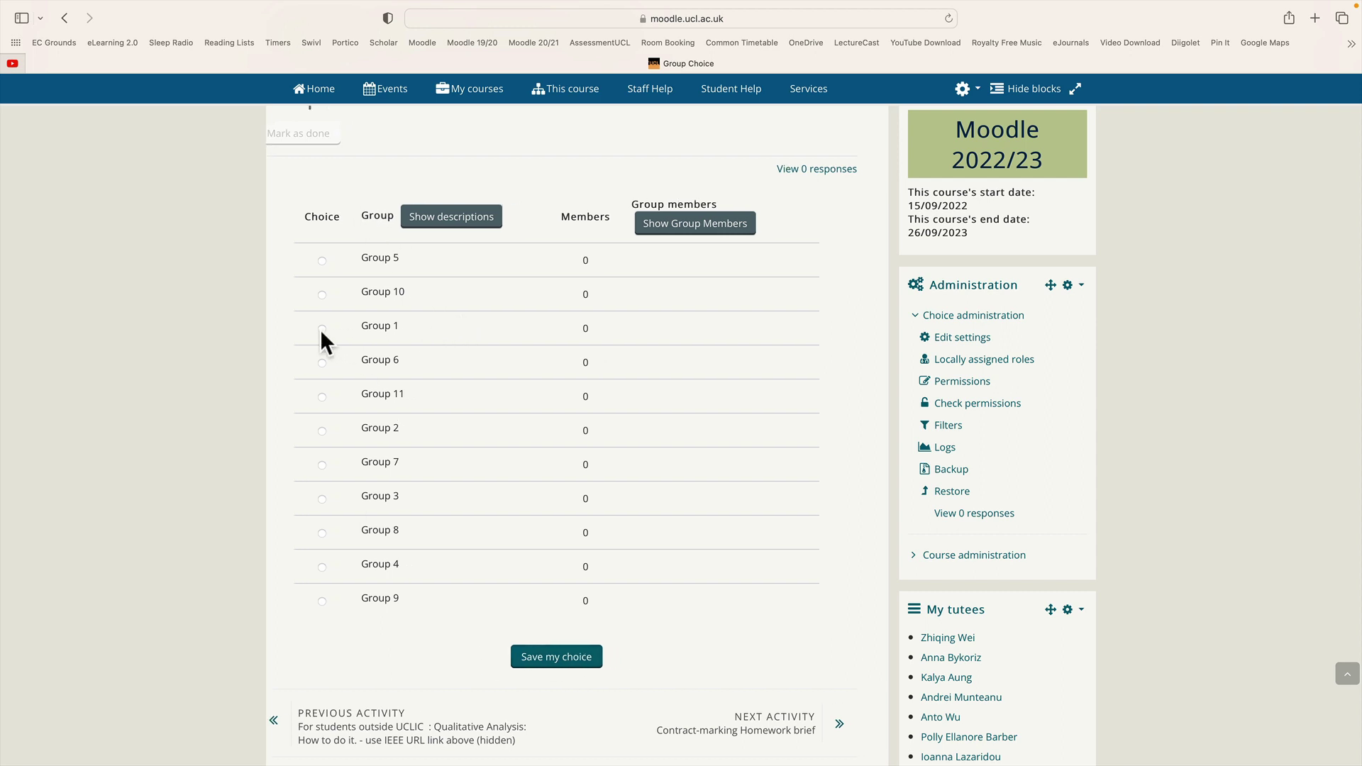
pyautogui.hscroll(1, 320, 330)
pyautogui.click(312, 329)
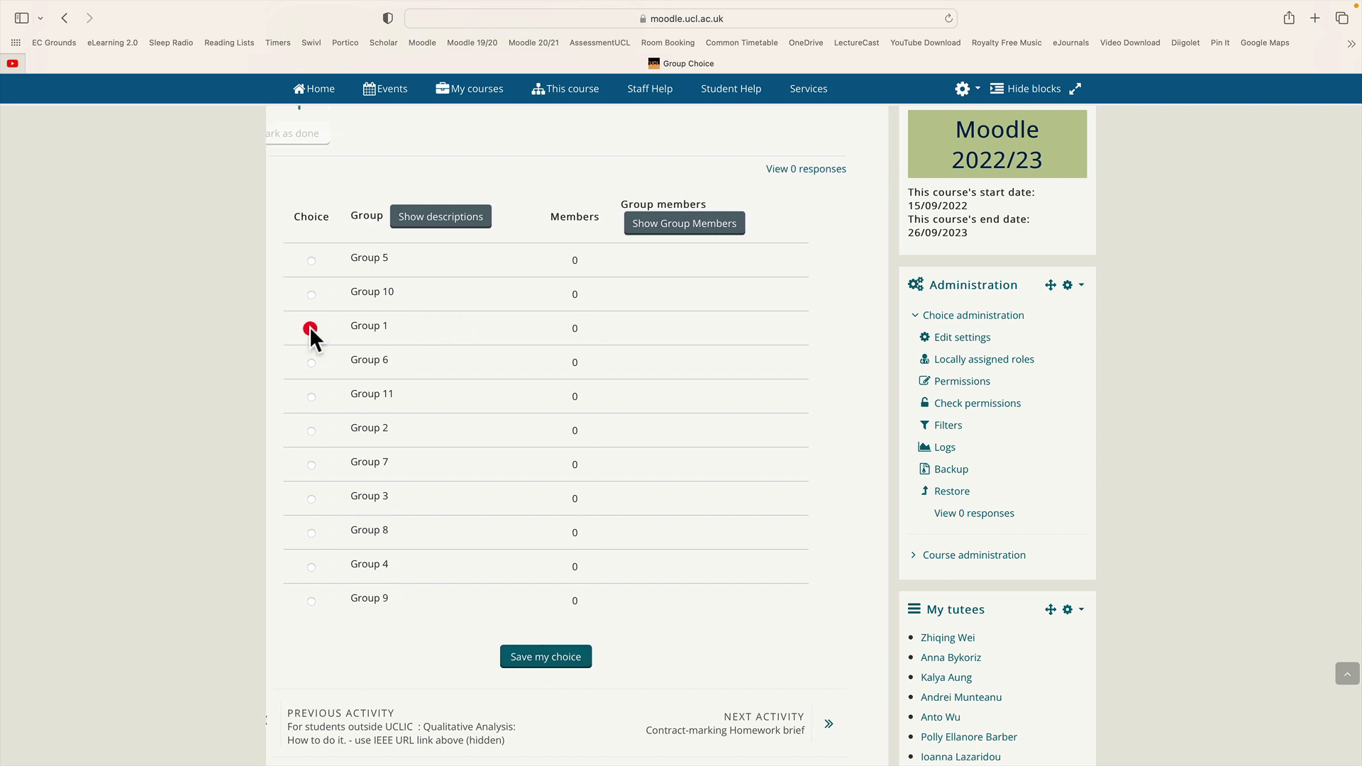